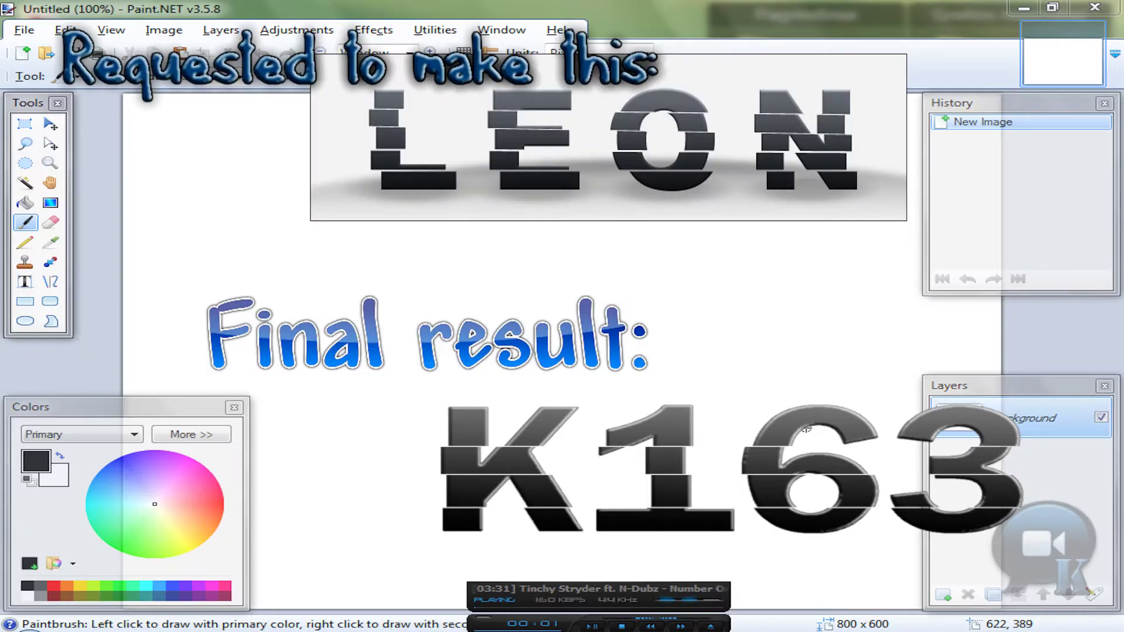
Add a new transparent layer above the background and pick the Text tool.
{"action": "left_click", "coordinate": [793, 16]}
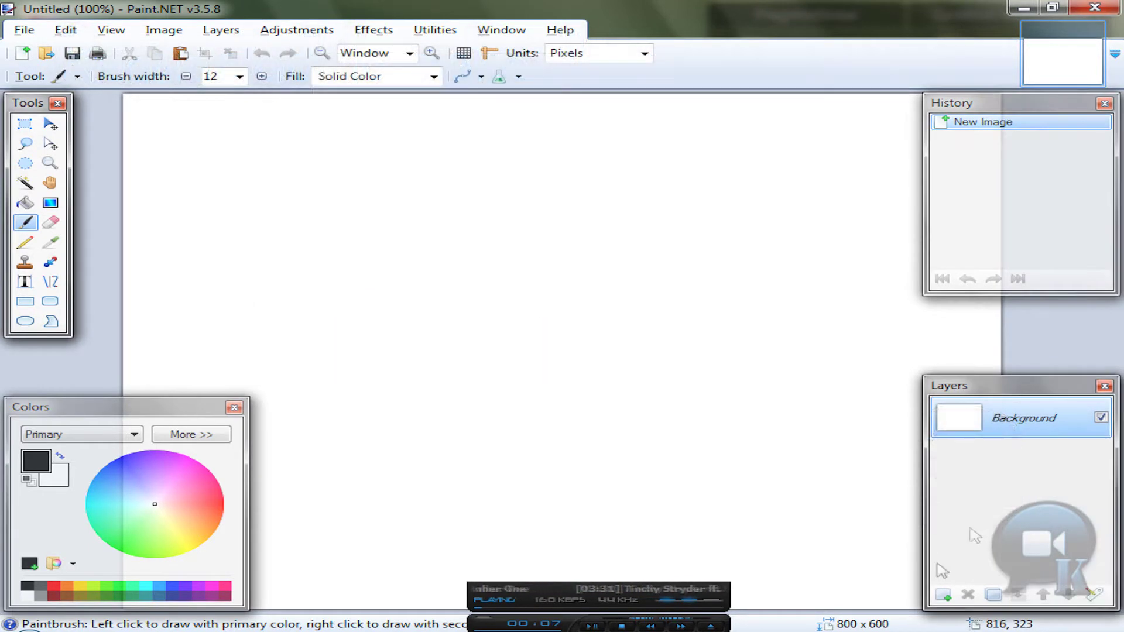
{"action": "left_click", "coordinate": [943, 595]}
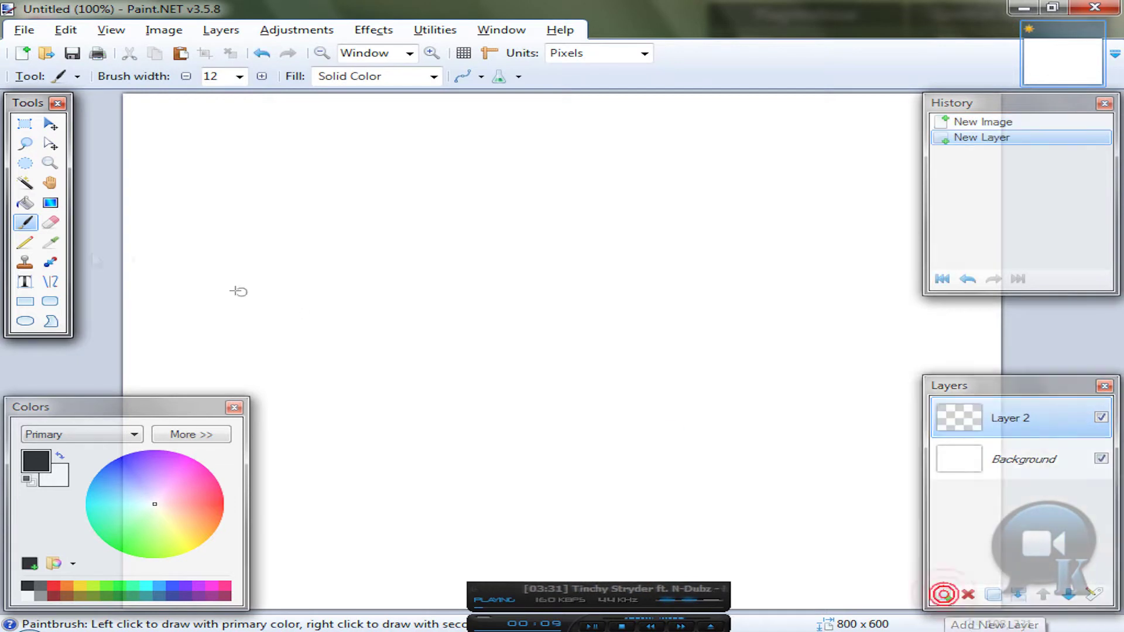
{"action": "left_click", "coordinate": [25, 283]}
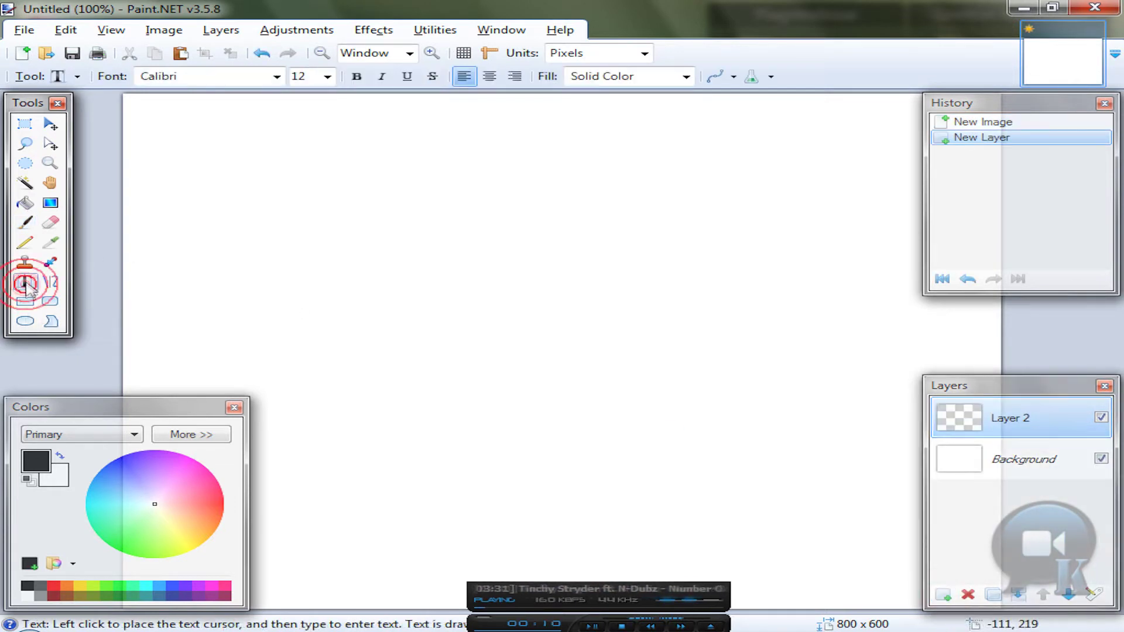
Set the font to Franklin Gothic Demi at size 200 and place the text start on the canvas.
{"action": "left_click", "coordinate": [180, 78]}
{"action": "key", "text": "Page_Down"}
{"action": "key", "text": "Page_Down"}
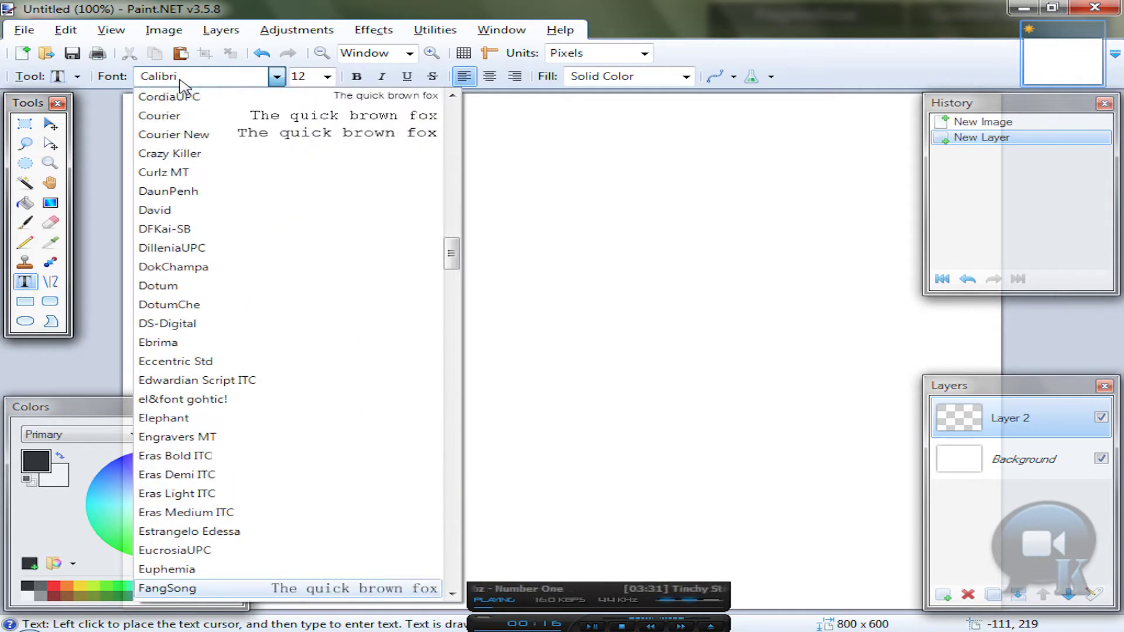
{"action": "left_click_drag", "start_coordinate": [450, 248], "coordinate": [452, 275]}
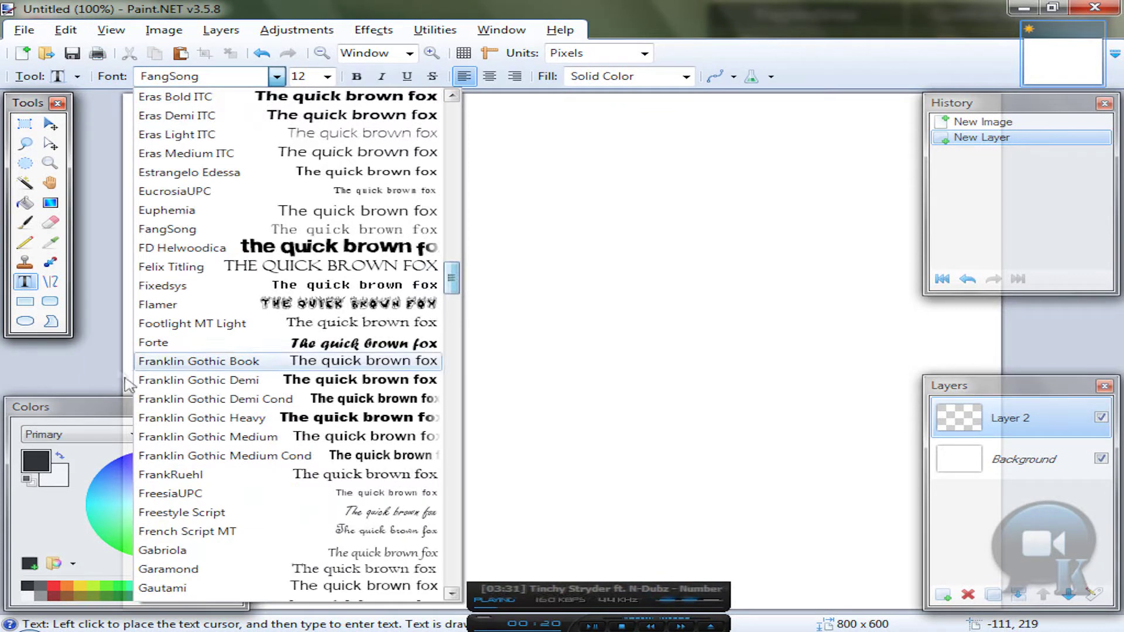
{"action": "left_click", "coordinate": [186, 381]}
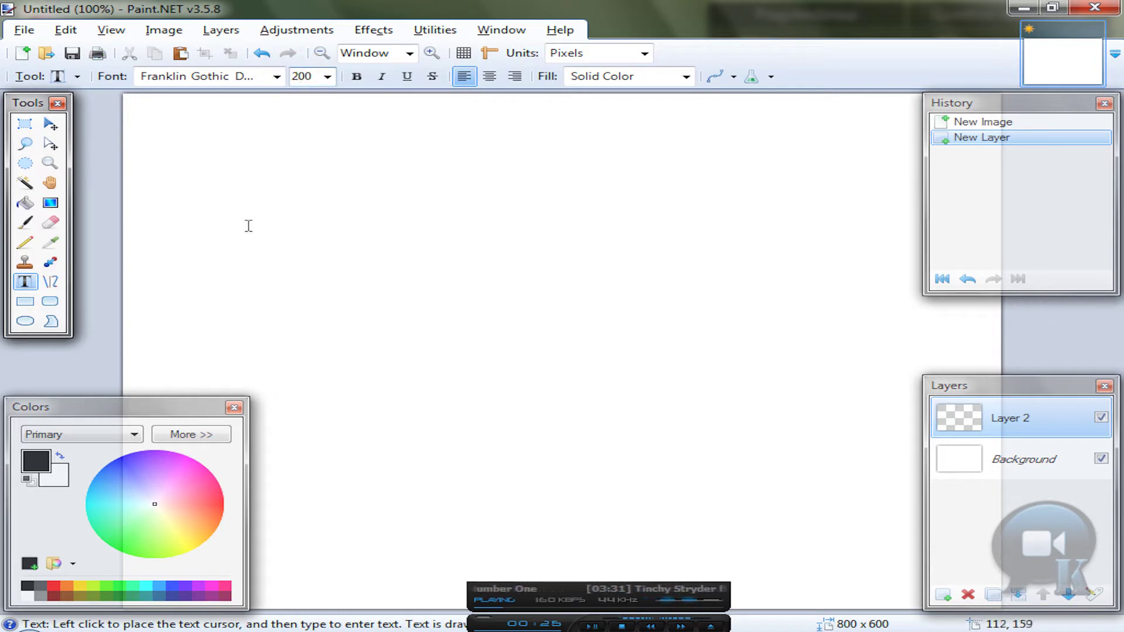
{"action": "left_click", "coordinate": [166, 304]}
Type K163, move it toward the canvas centre, and colour it grey with black as secondary colour.
{"action": "type", "text": "K16"}
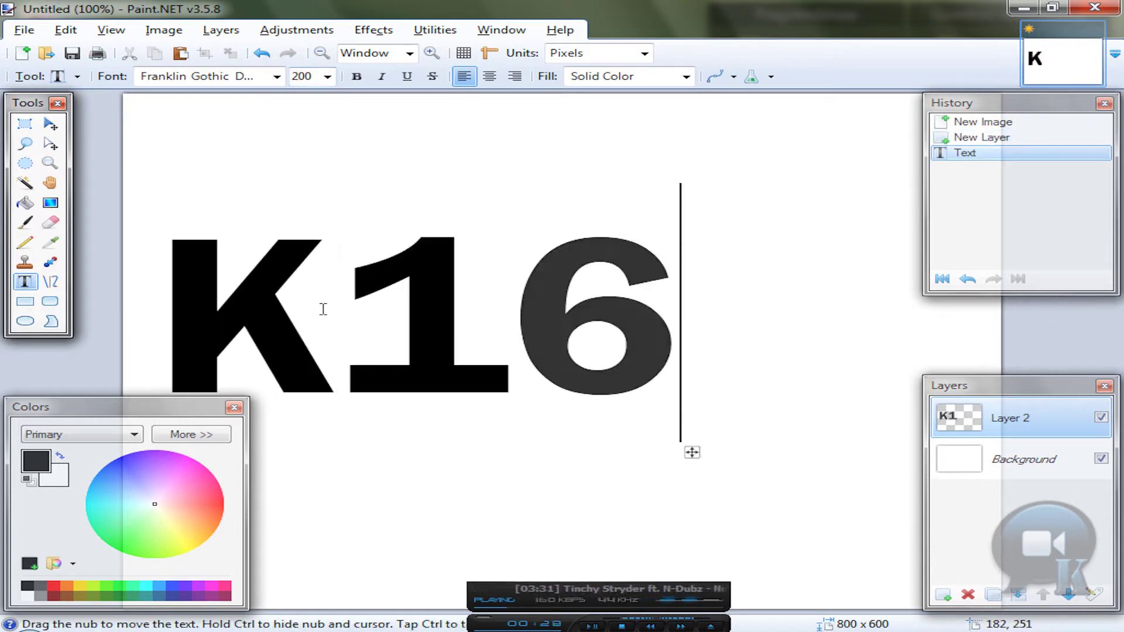
{"action": "type", "text": "3"}
{"action": "left_click_drag", "start_coordinate": [864, 455], "coordinate": [908, 463]}
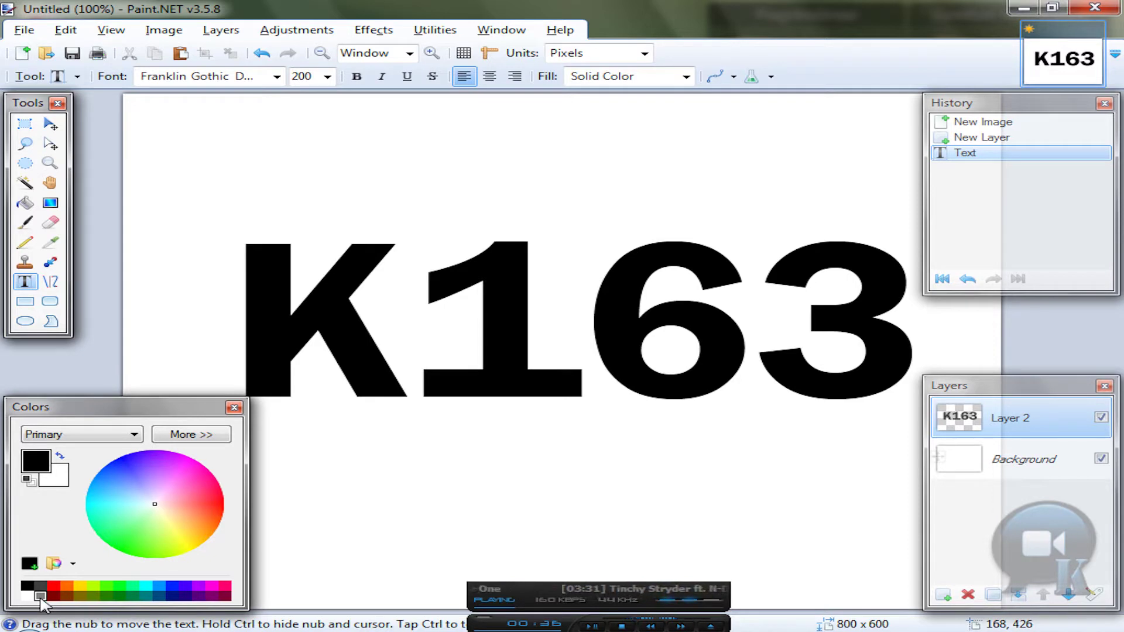
{"action": "left_click", "coordinate": [40, 596]}
{"action": "right_click", "coordinate": [29, 586]}
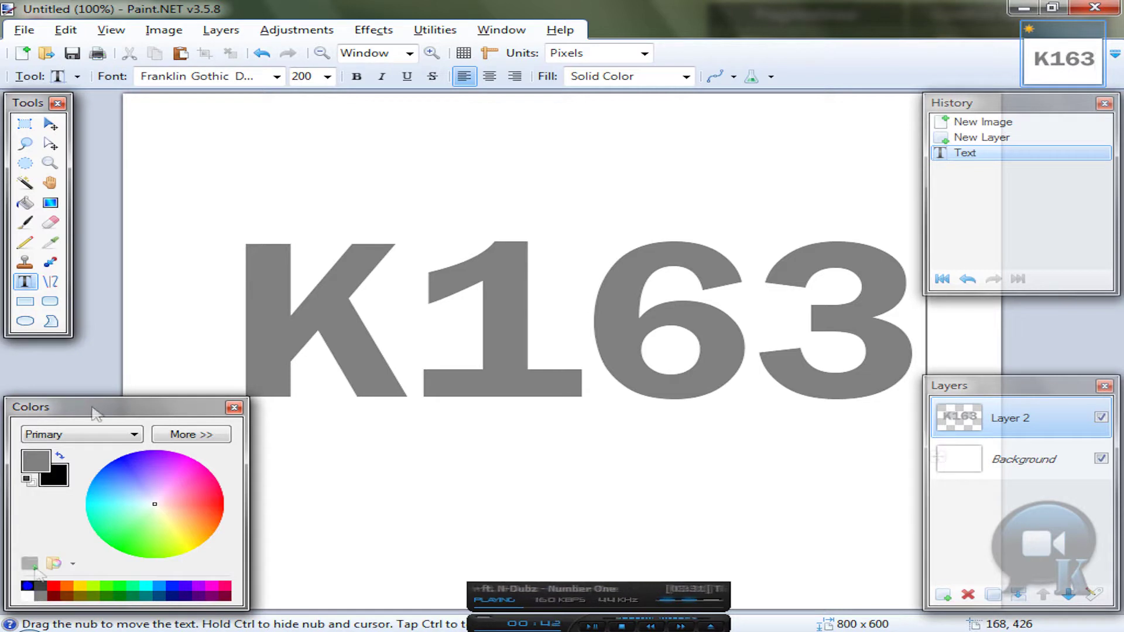
{"action": "left_click", "coordinate": [26, 184]}
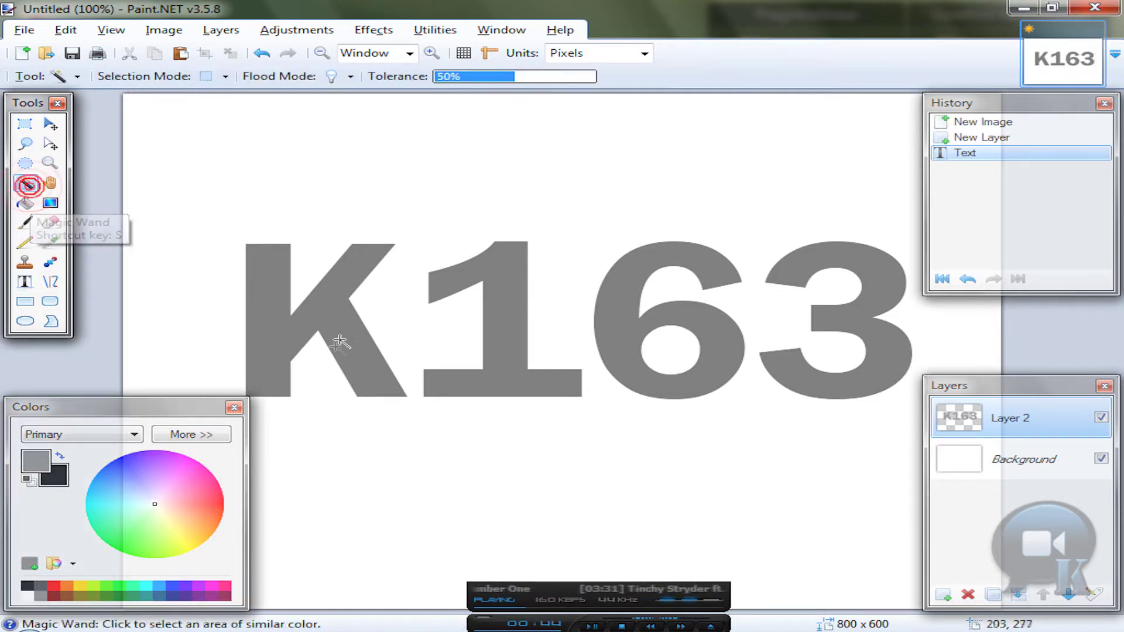
Magic-wand select the K163 letters and fill them with a vertical grey-to-black gradient.
{"action": "left_click", "coordinate": [270, 297]}
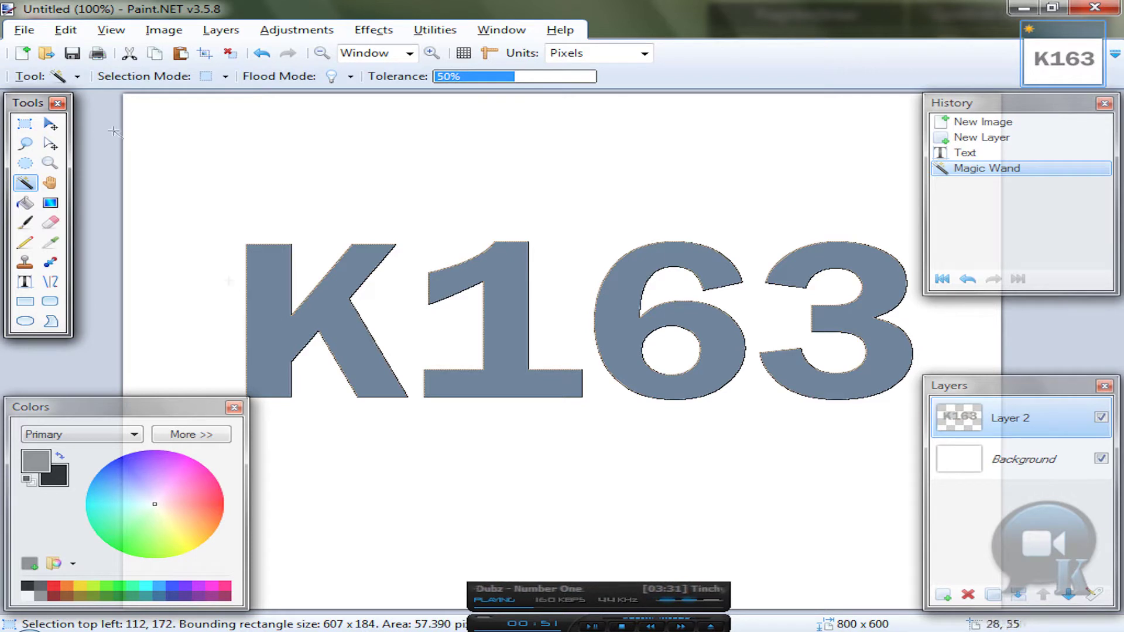
{"action": "left_click", "coordinate": [50, 203]}
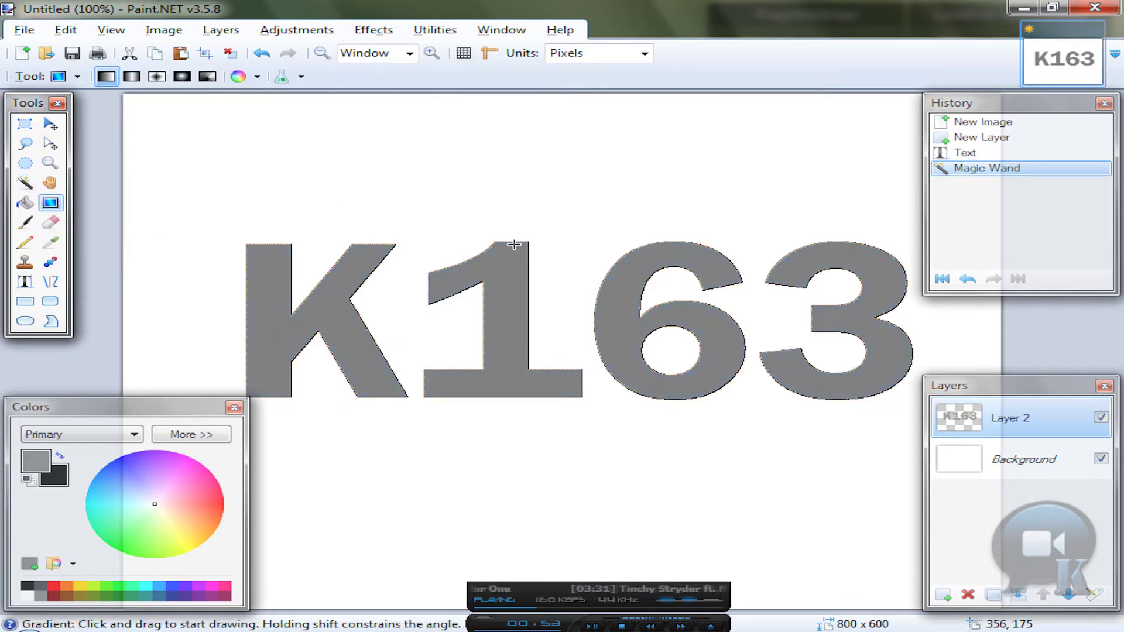
{"action": "left_click_drag", "start_coordinate": [514, 244], "coordinate": [510, 404]}
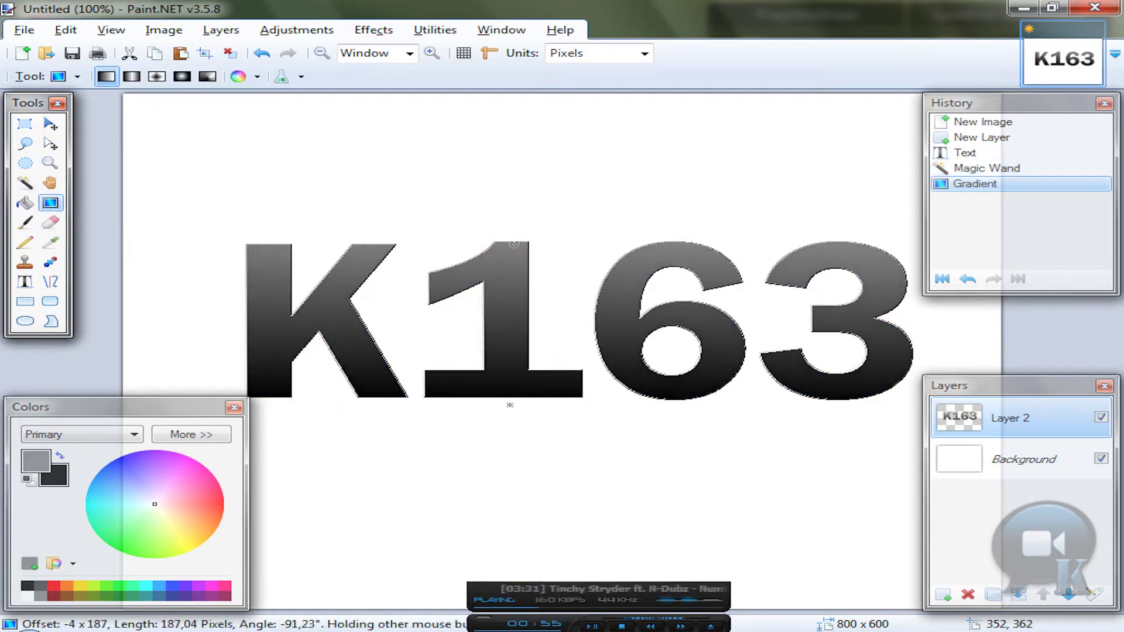
Apply Bevel Selection to the letters with depth 2 and alternate lighting direction enabled.
{"action": "left_click", "coordinate": [373, 30]}
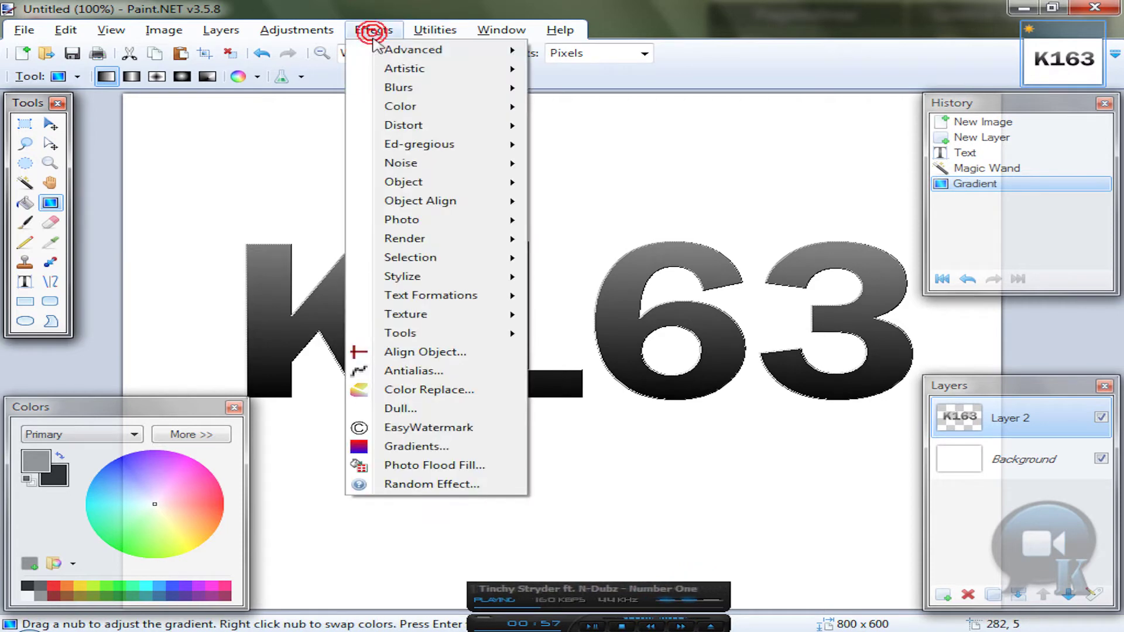
{"action": "mouse_move", "coordinate": [413, 258]}
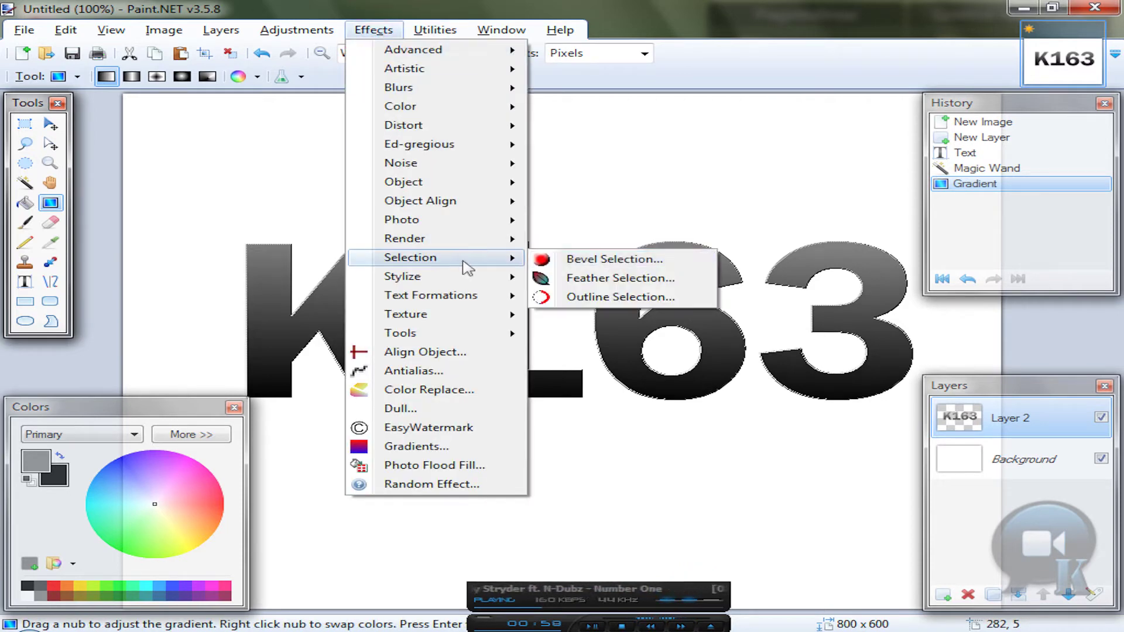
{"action": "left_click", "coordinate": [626, 266]}
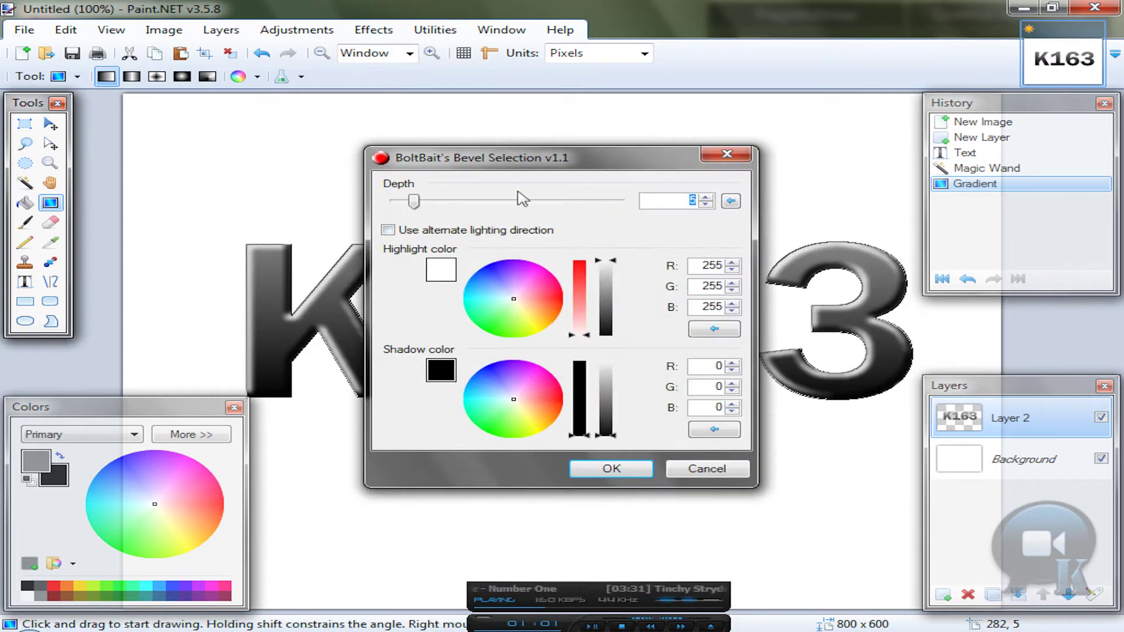
{"action": "left_click", "coordinate": [707, 204]}
{"action": "left_click", "coordinate": [706, 204]}
{"action": "left_click", "coordinate": [706, 205]}
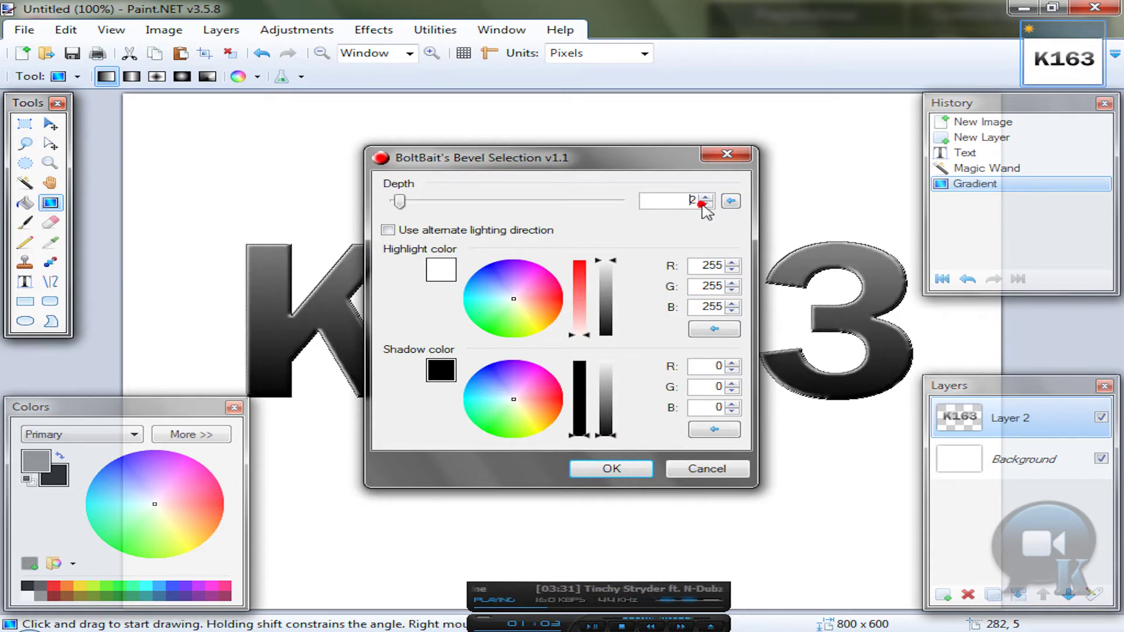
{"action": "left_click_drag", "start_coordinate": [470, 163], "coordinate": [640, 174]}
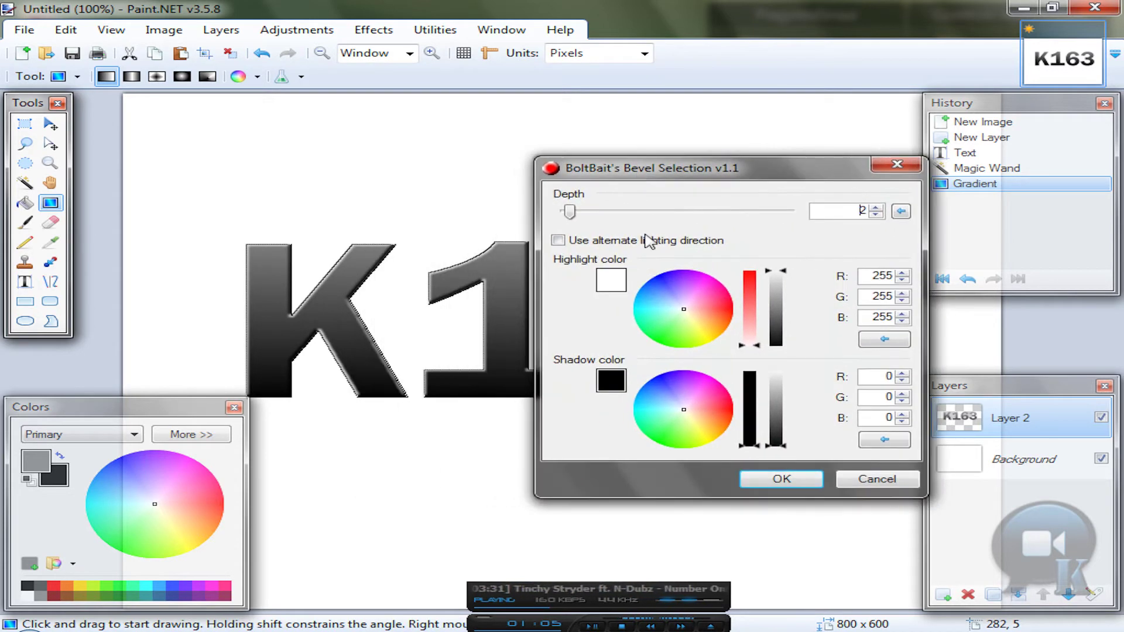
{"action": "left_click", "coordinate": [557, 241]}
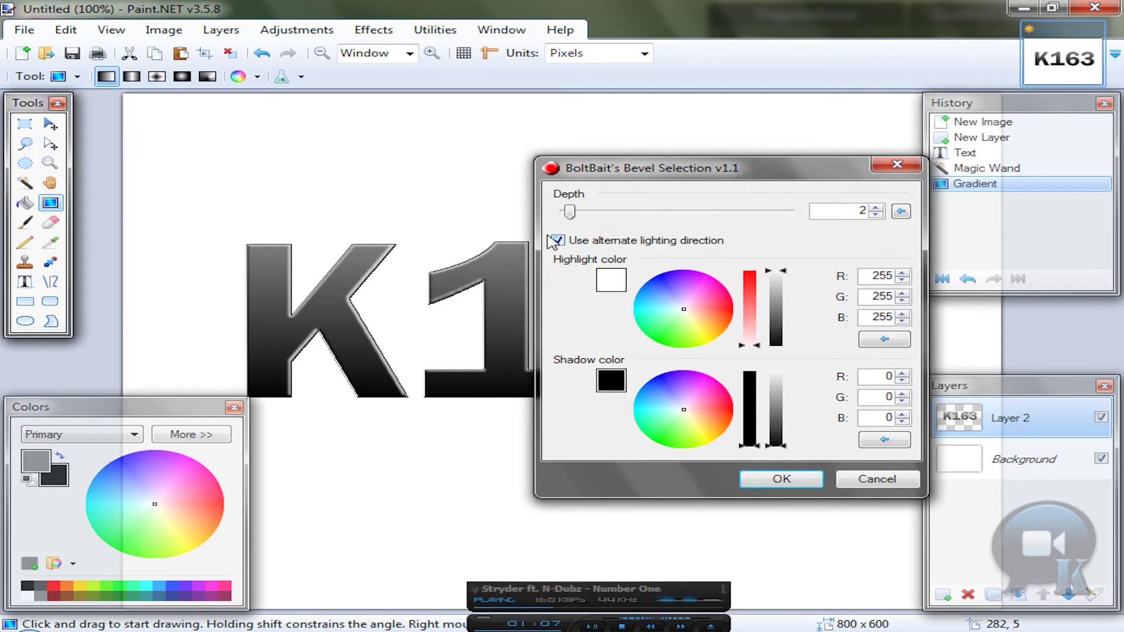
{"action": "left_click", "coordinate": [581, 242]}
{"action": "left_click", "coordinate": [581, 242]}
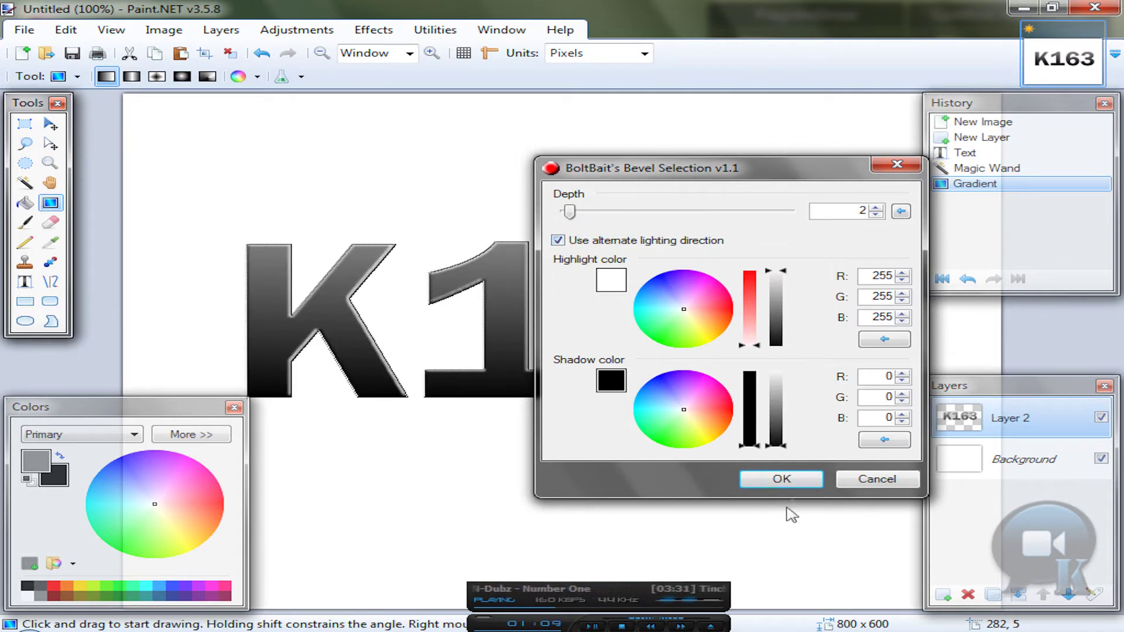
{"action": "left_click", "coordinate": [782, 479]}
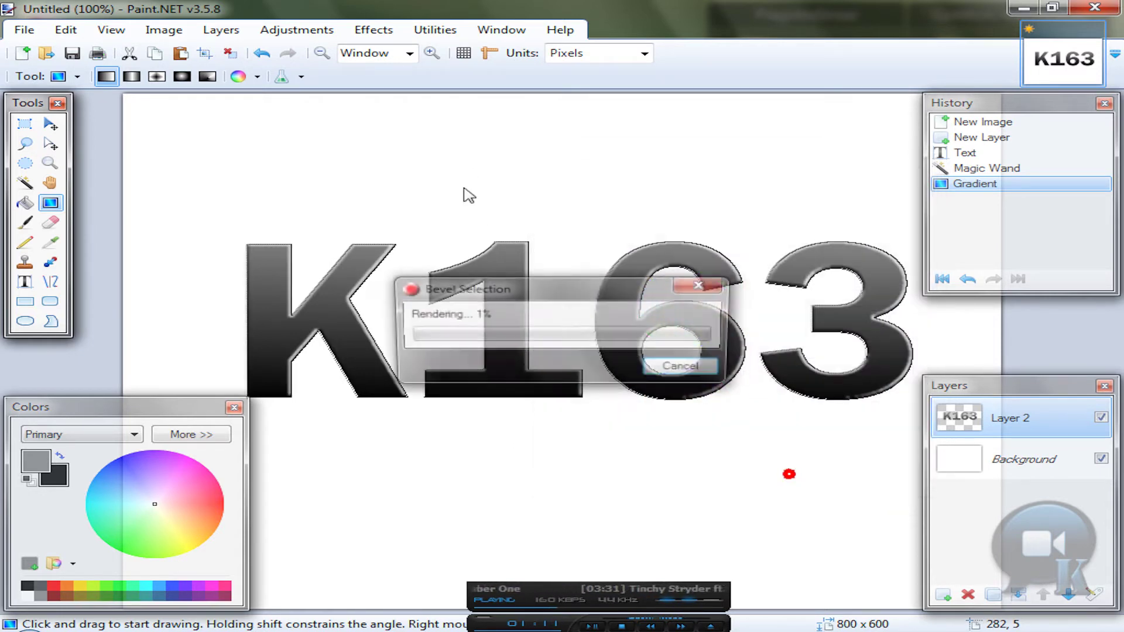
{"action": "left_click", "coordinate": [232, 57]}
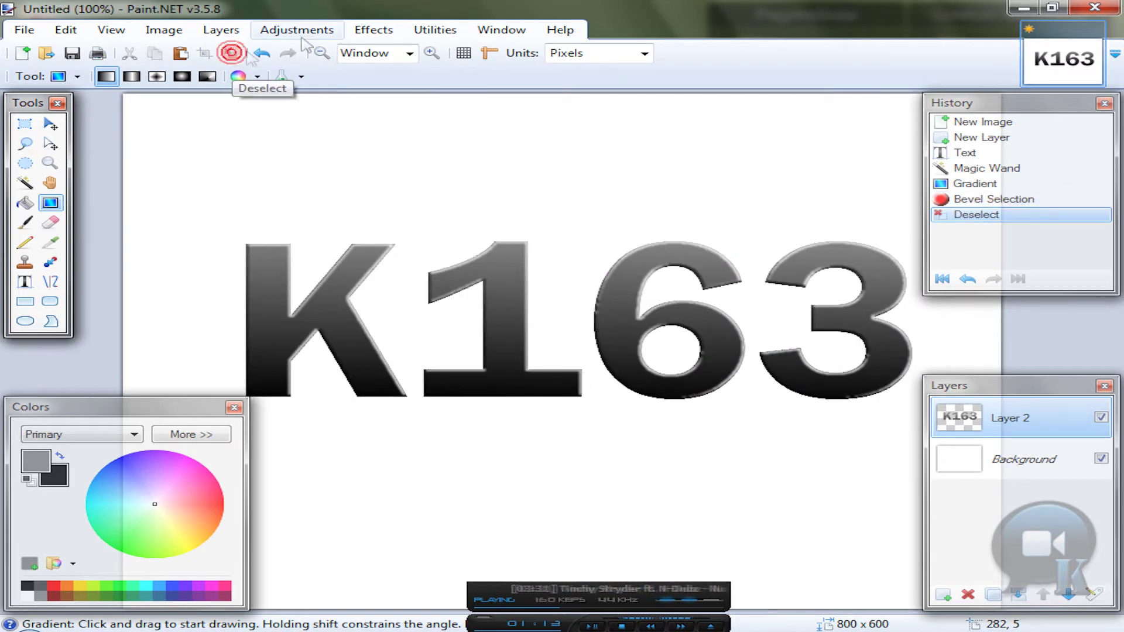
{"action": "left_click", "coordinate": [373, 30]}
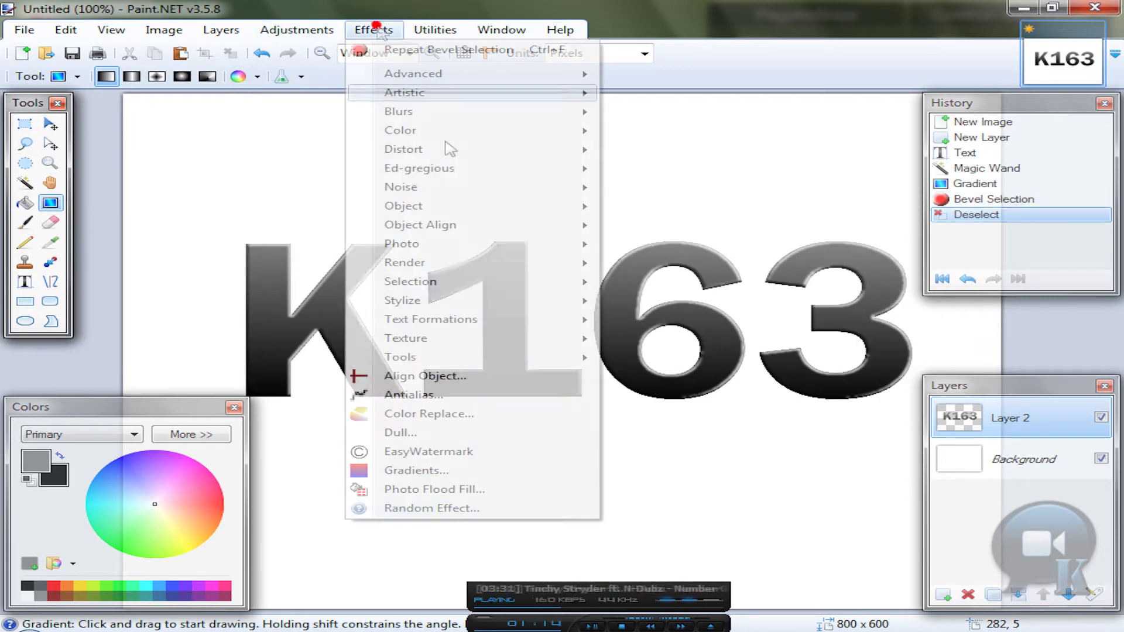
{"action": "left_click", "coordinate": [413, 395]}
{"action": "left_click", "coordinate": [556, 419]}
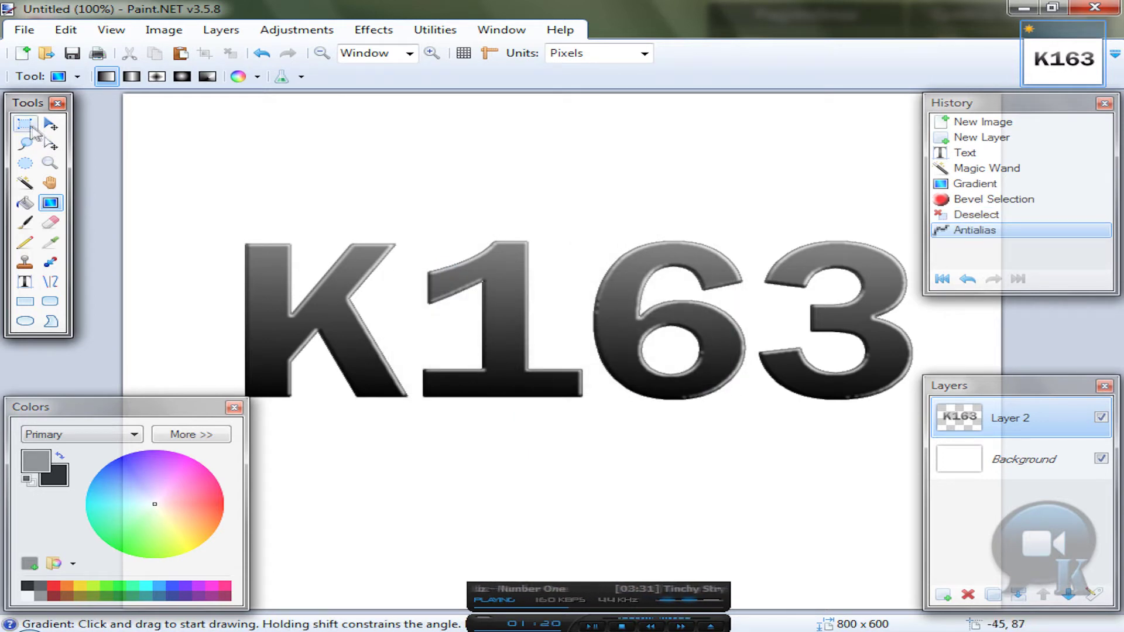
{"action": "left_click", "coordinate": [29, 127]}
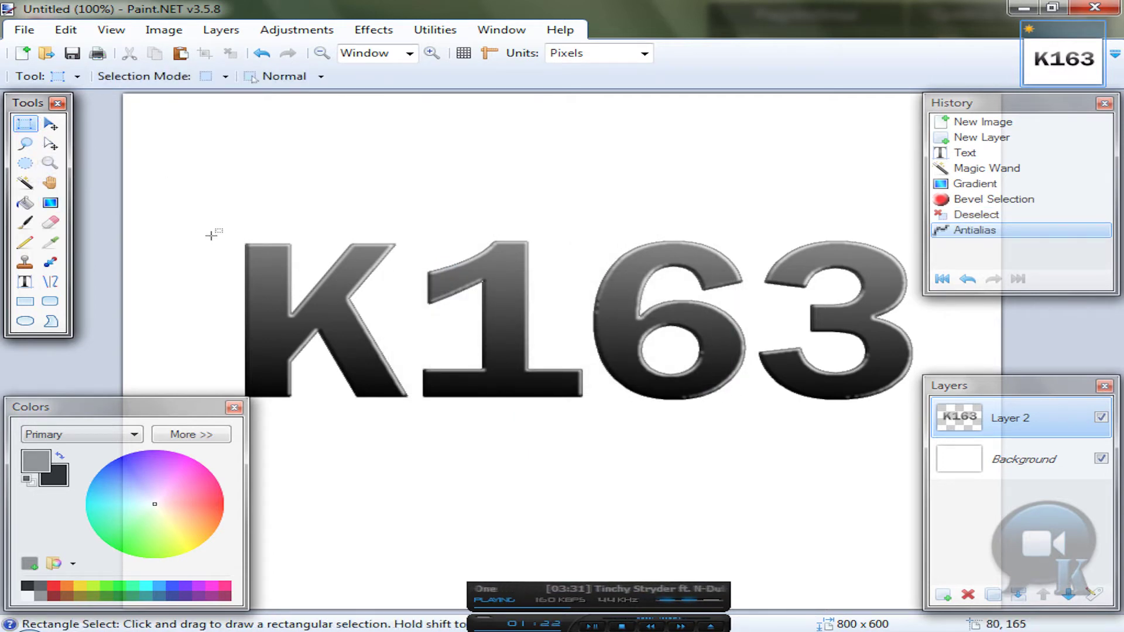
Select a 678 x 70 strip across the top of K163 and shift it up and slightly left.
{"action": "left_click_drag", "start_coordinate": [207, 233], "coordinate": [949, 293]}
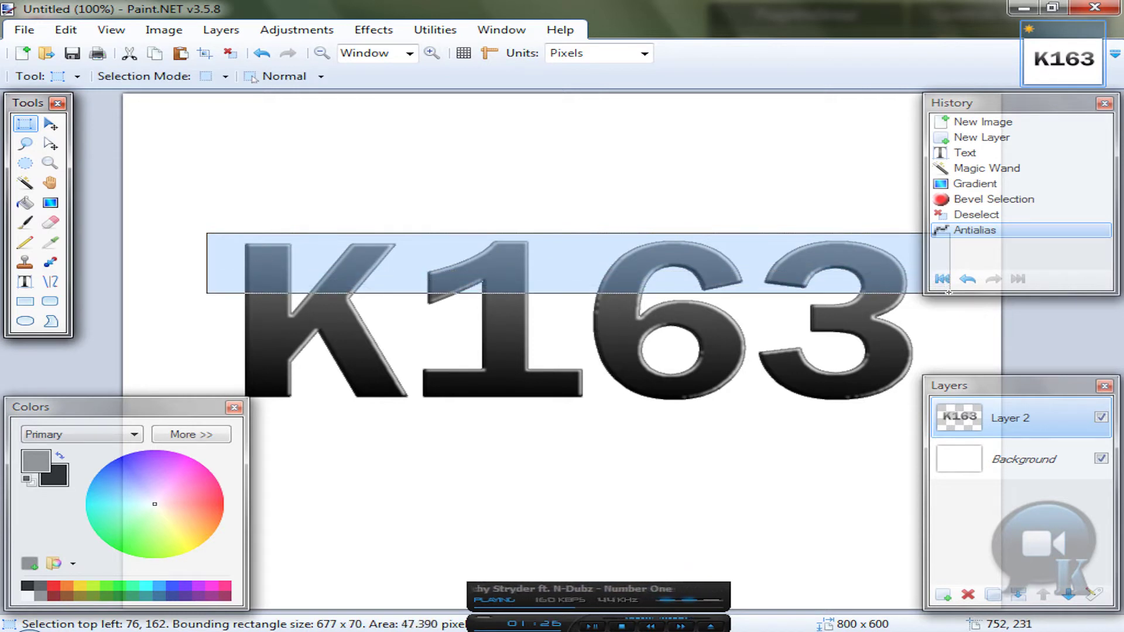
{"action": "left_click_drag", "start_coordinate": [950, 293], "coordinate": [950, 292]}
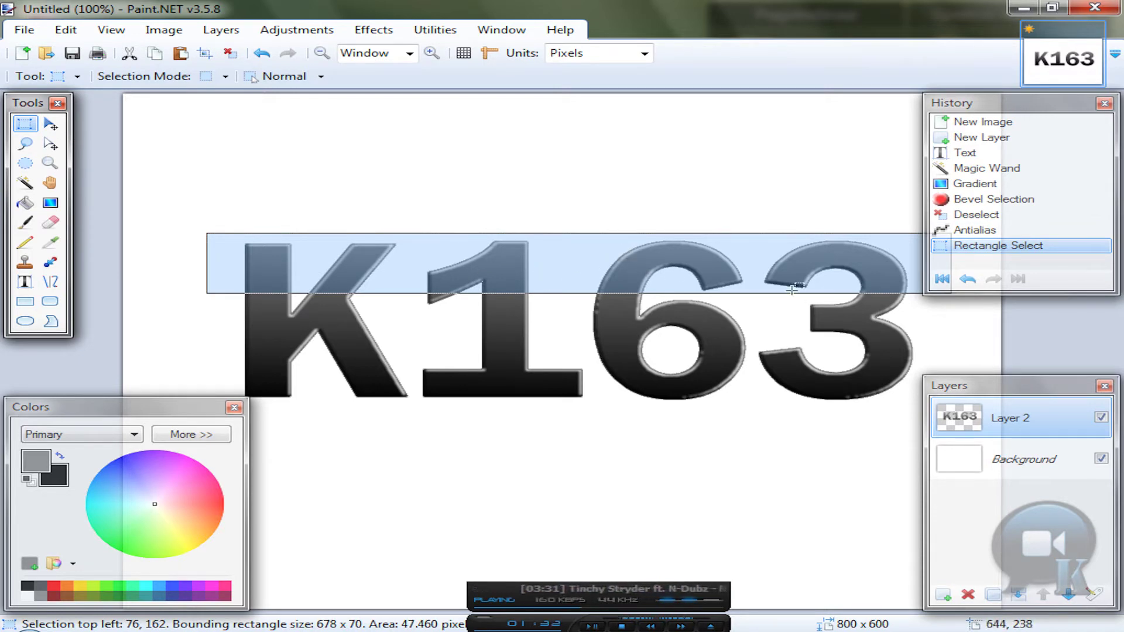
{"action": "left_click", "coordinate": [50, 125]}
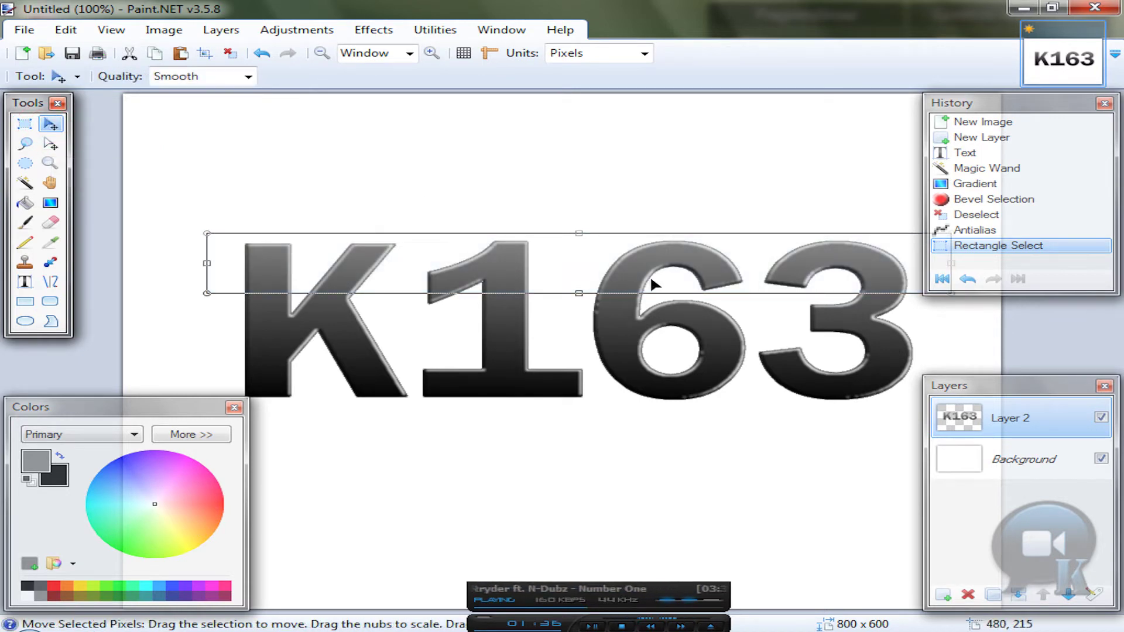
{"action": "left_click_drag", "start_coordinate": [650, 275], "coordinate": [627, 236]}
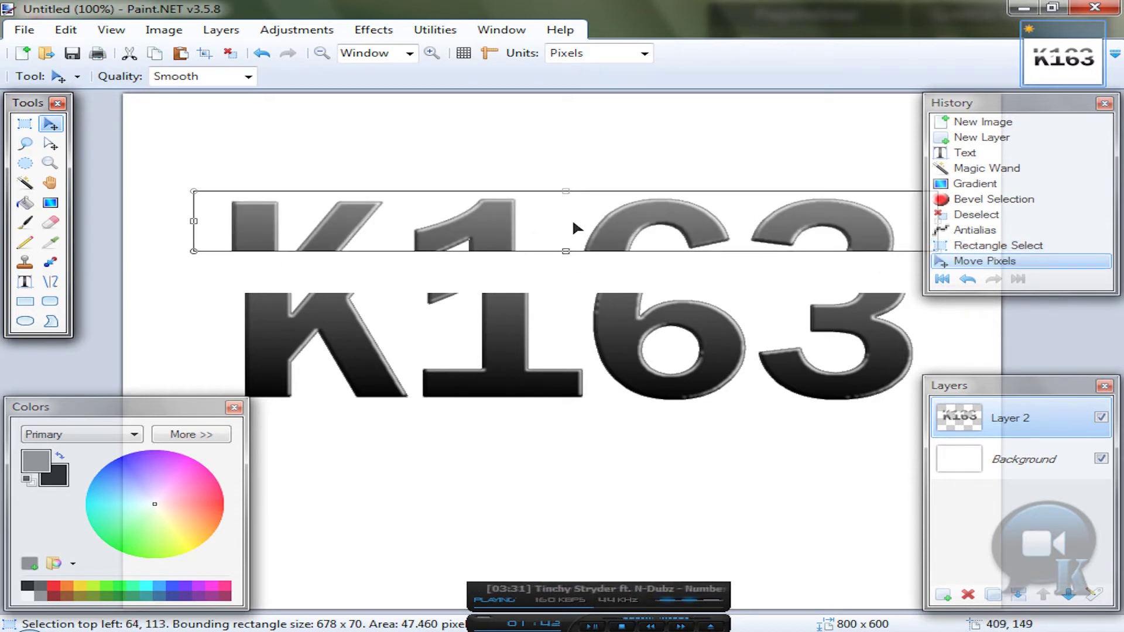
{"action": "left_click", "coordinate": [25, 124]}
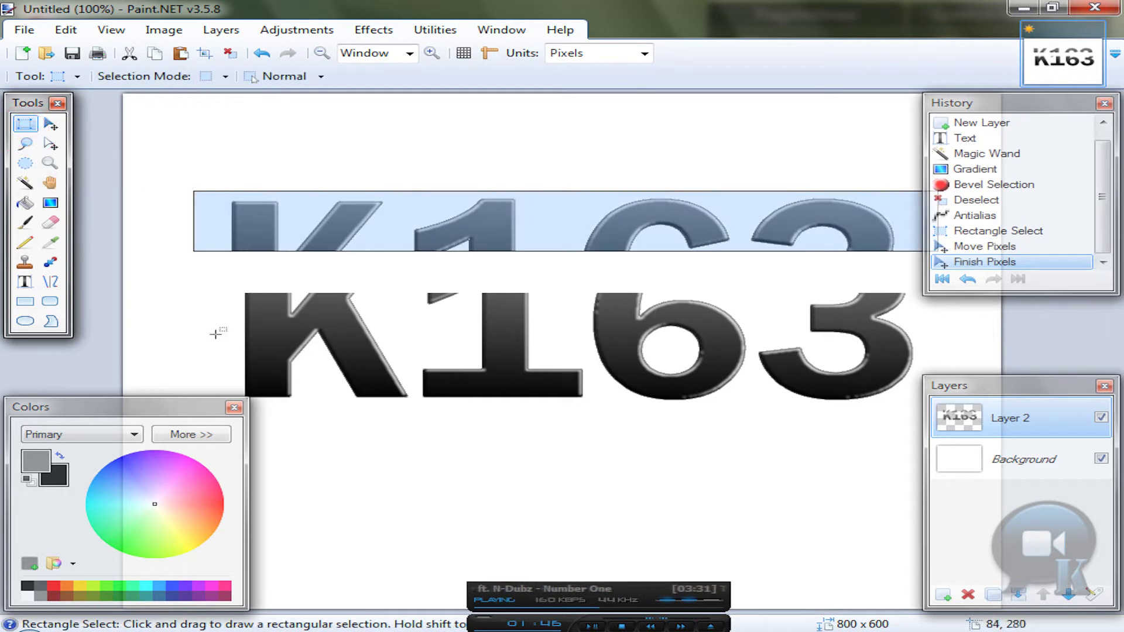
Select a 658 x 40 band across the middle of the text, zooming in to check it, then back to 100%.
{"action": "left_click_drag", "start_coordinate": [210, 327], "coordinate": [932, 293]}
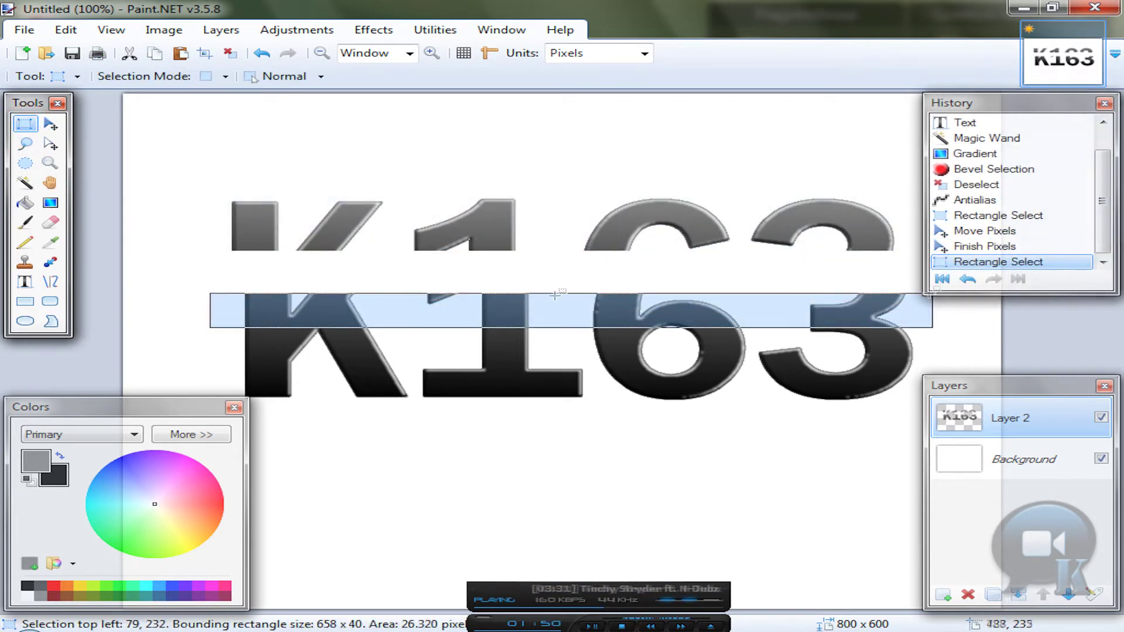
{"action": "left_click", "coordinate": [431, 53]}
{"action": "left_click", "coordinate": [431, 53]}
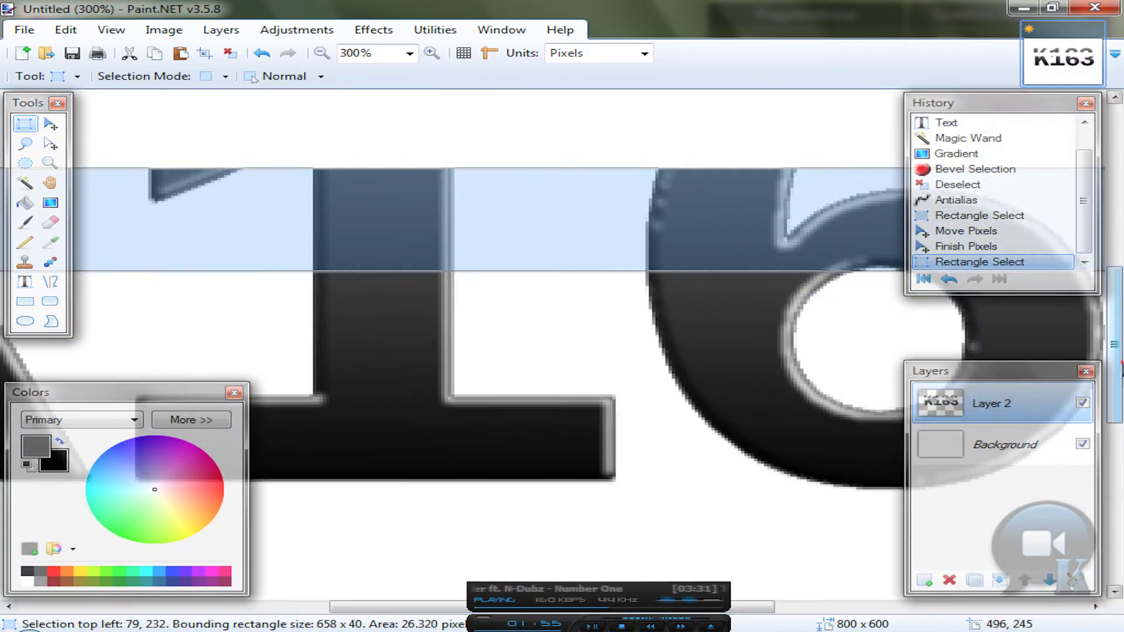
{"action": "scroll", "coordinate": [393, 275], "scroll_direction": "up", "scroll_amount": 3}
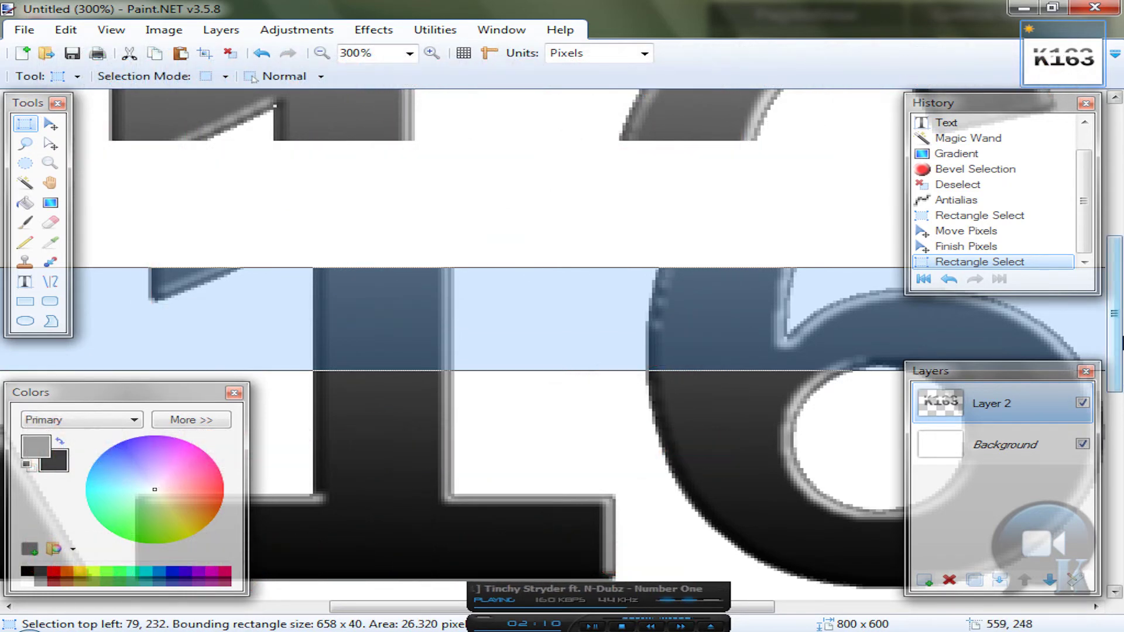
{"action": "mouse_move", "coordinate": [1115, 310]}
{"action": "left_mouse_down"}
{"action": "mouse_move", "coordinate": [1115, 337]}
{"action": "mouse_move", "coordinate": [1116, 315]}
{"action": "left_mouse_up"}
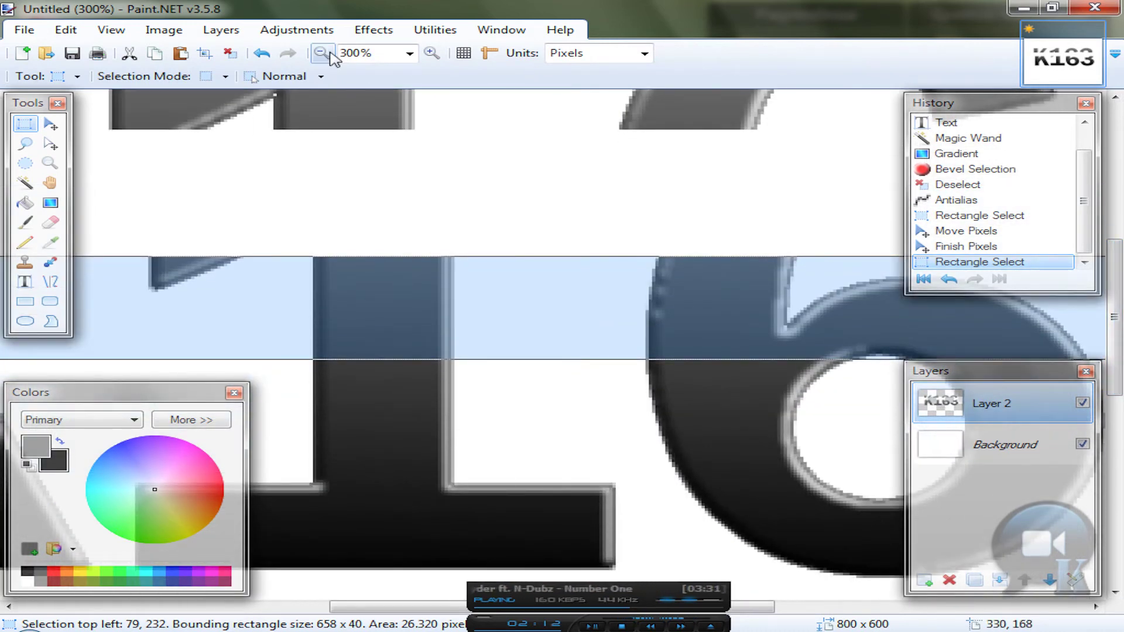
{"action": "left_click", "coordinate": [331, 56]}
{"action": "left_click", "coordinate": [331, 56]}
Move the middle band up under the top strip, nudged slightly right.
{"action": "left_click", "coordinate": [52, 122]}
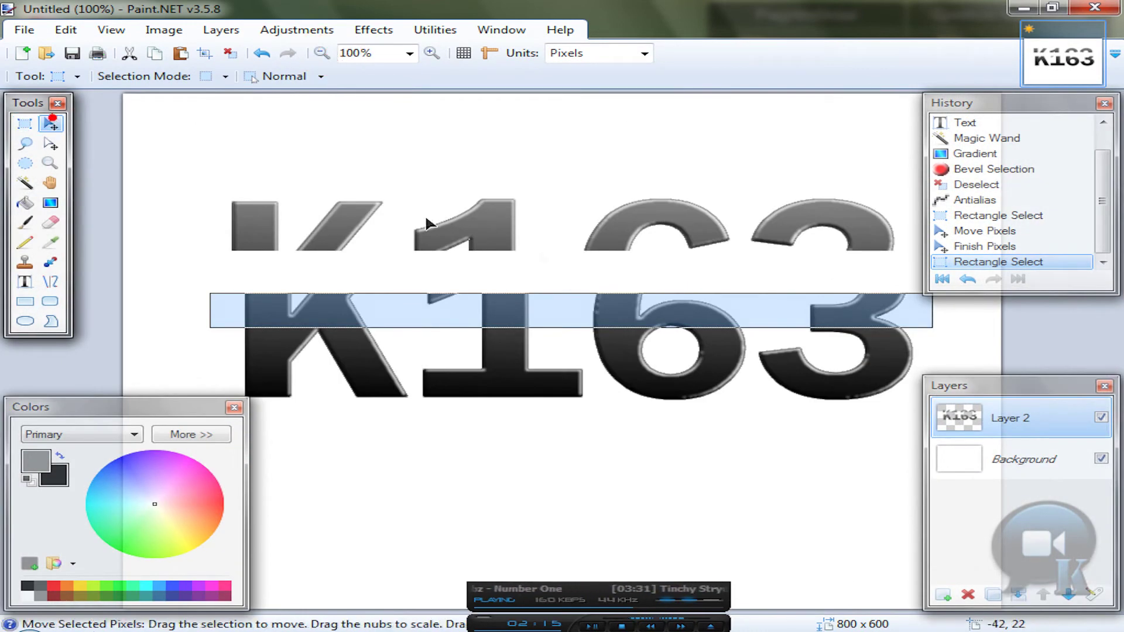
{"action": "left_click_drag", "start_coordinate": [567, 298], "coordinate": [539, 266]}
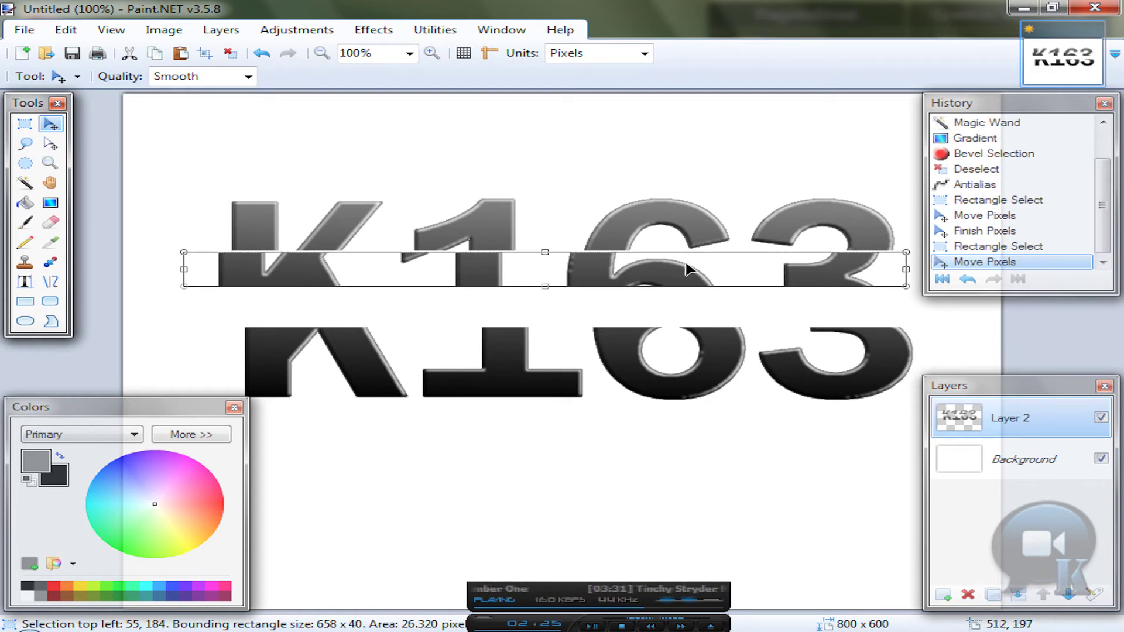
{"action": "mouse_move", "coordinate": [685, 269]}
{"action": "left_mouse_down"}
{"action": "mouse_move", "coordinate": [710, 269]}
{"action": "mouse_move", "coordinate": [518, 271]}
{"action": "mouse_move", "coordinate": [690, 268]}
{"action": "left_mouse_up"}
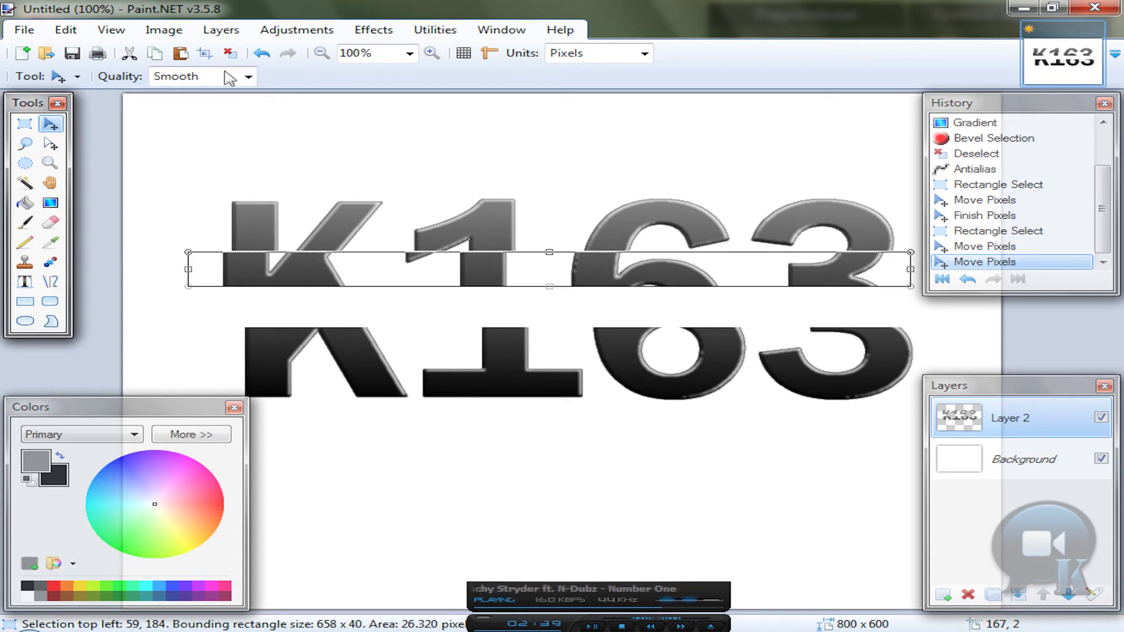
{"action": "left_click", "coordinate": [25, 123]}
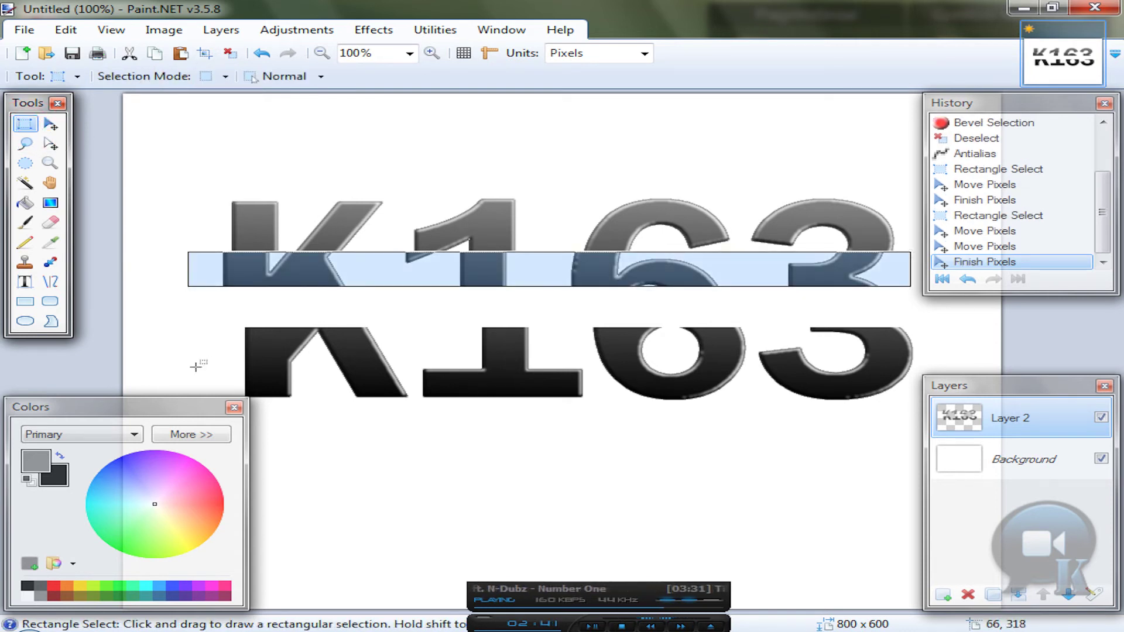
Raise the next 717 x 47 band about 70 px against the strips above, then select the bottom 681 x 59 band.
{"action": "left_click_drag", "start_coordinate": [196, 366], "coordinate": [982, 329]}
{"action": "left_click", "coordinate": [49, 123]}
{"action": "mouse_move", "coordinate": [557, 305]}
{"action": "left_mouse_down"}
{"action": "mouse_move", "coordinate": [555, 317]}
{"action": "mouse_move", "coordinate": [546, 294]}
{"action": "mouse_move", "coordinate": [522, 289]}
{"action": "mouse_move", "coordinate": [539, 302]}
{"action": "left_mouse_up"}
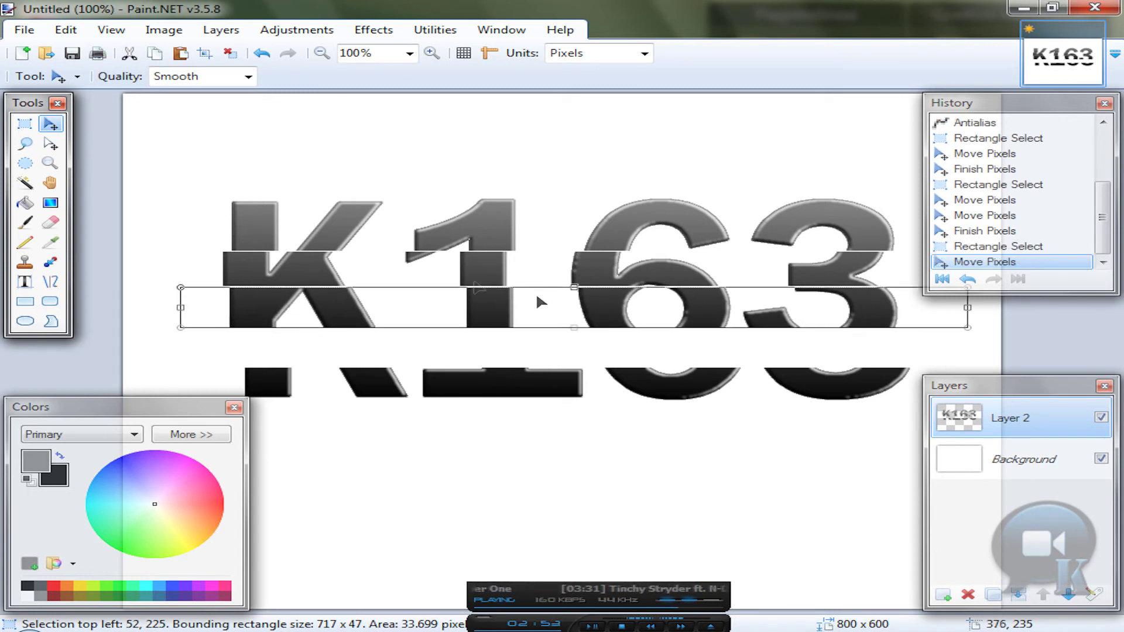
{"action": "left_click", "coordinate": [504, 309]}
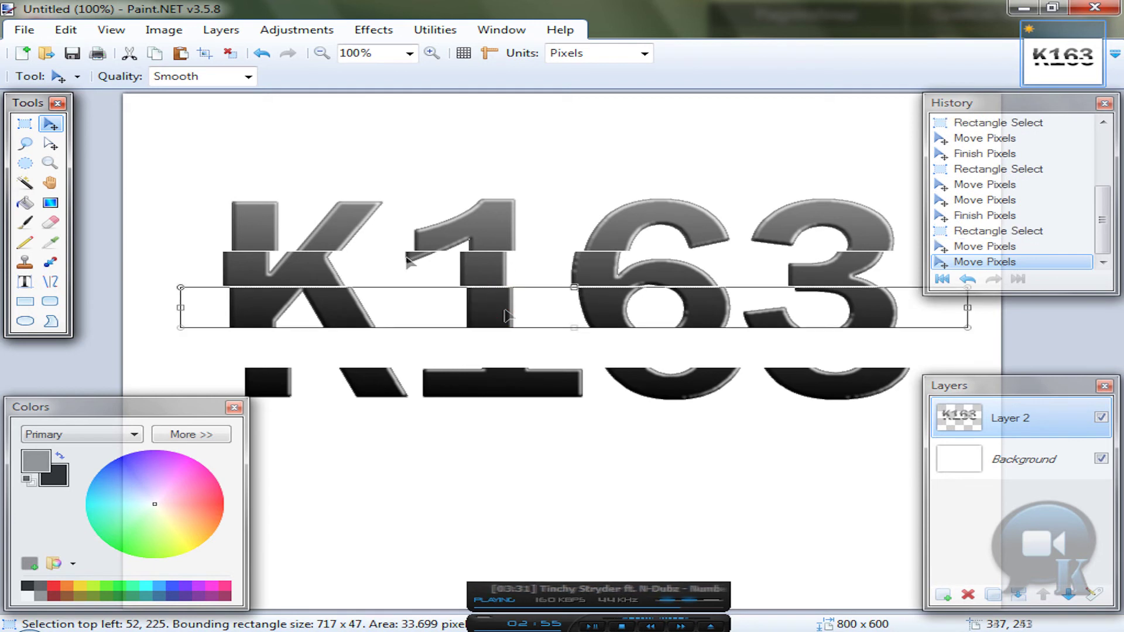
{"action": "left_click", "coordinate": [24, 124]}
{"action": "left_click_drag", "start_coordinate": [910, 418], "coordinate": [164, 369]}
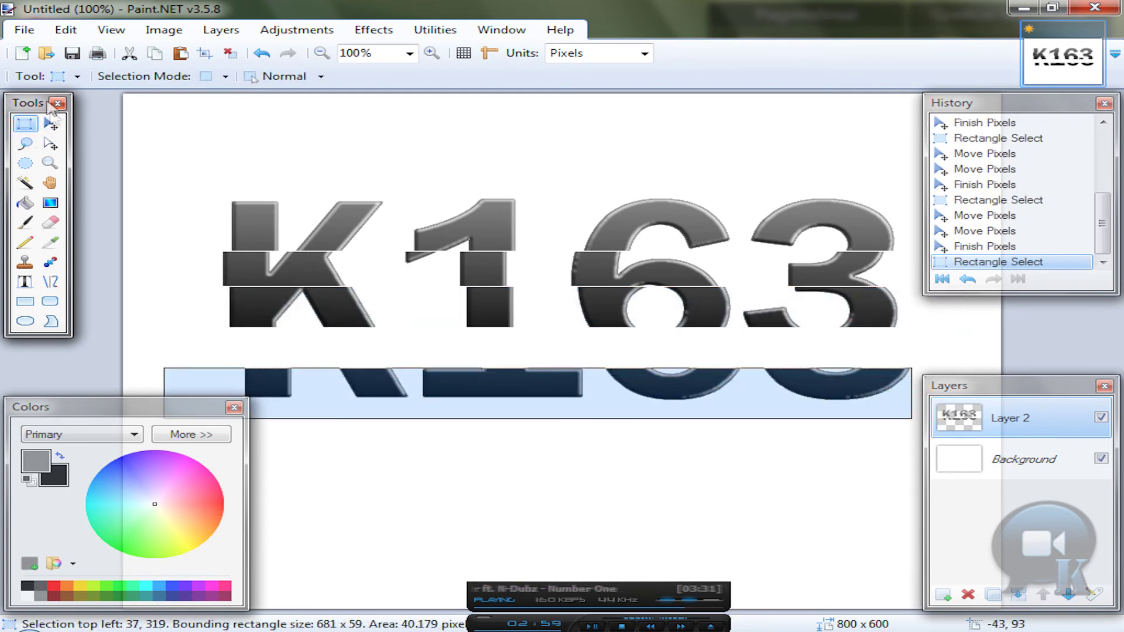
{"action": "left_click", "coordinate": [51, 124]}
Lift the bottom band up and slightly left, then select the entire sliced K163.
{"action": "left_click_drag", "start_coordinate": [625, 380], "coordinate": [603, 350]}
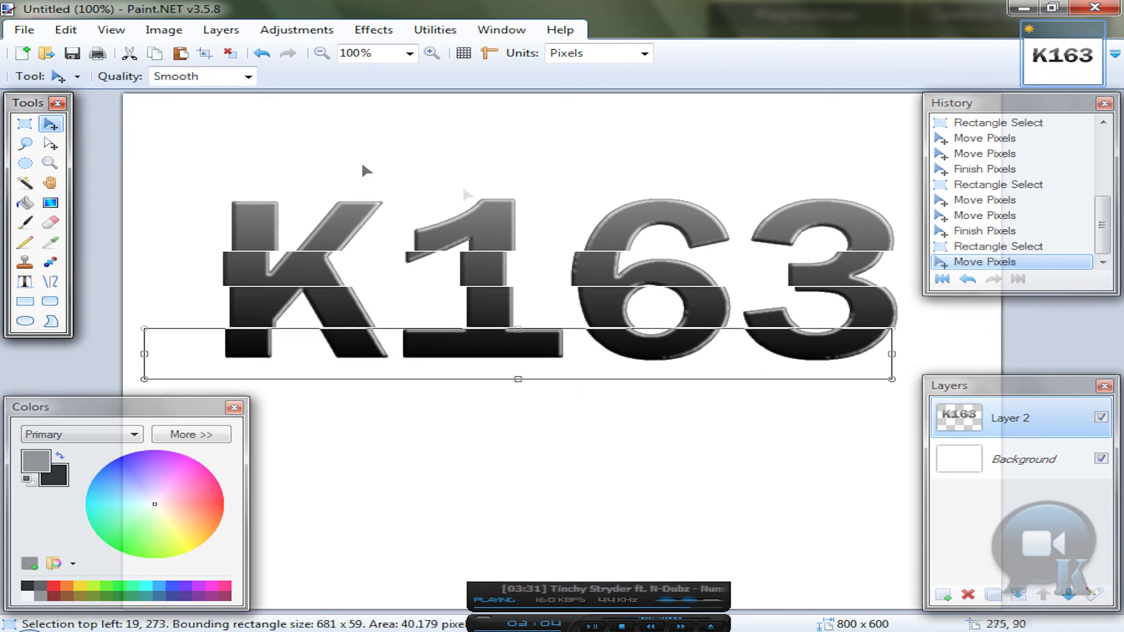
{"action": "left_click", "coordinate": [24, 123]}
{"action": "left_click_drag", "start_coordinate": [199, 166], "coordinate": [944, 385]}
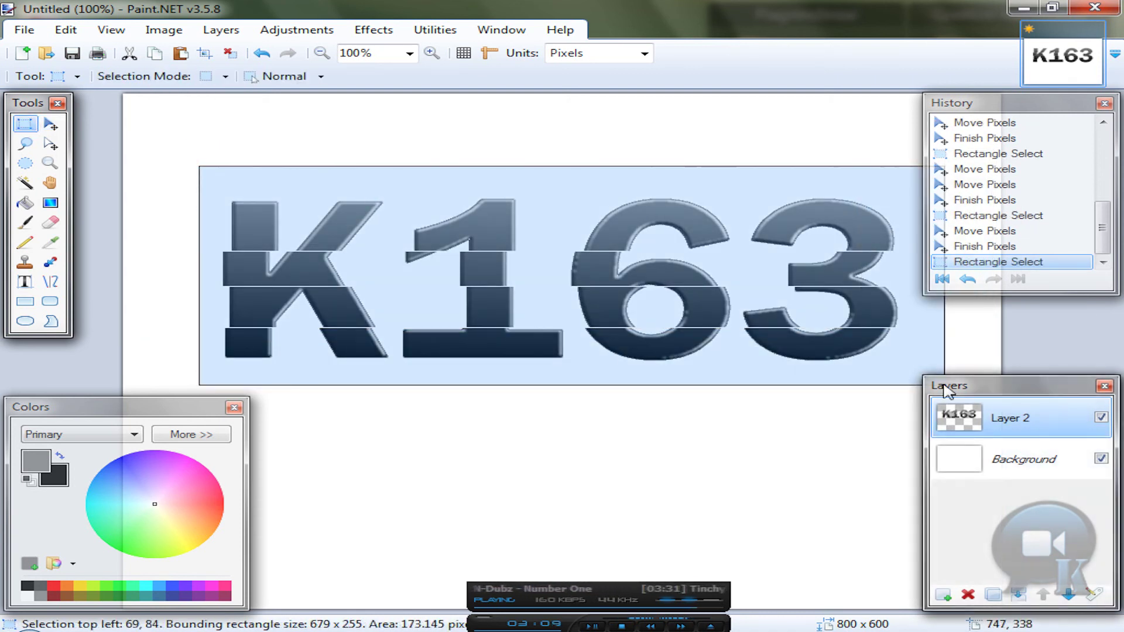
Move the sliced K163 down-left, scale it up to 733 x 199, and deselect.
{"action": "left_click", "coordinate": [56, 129]}
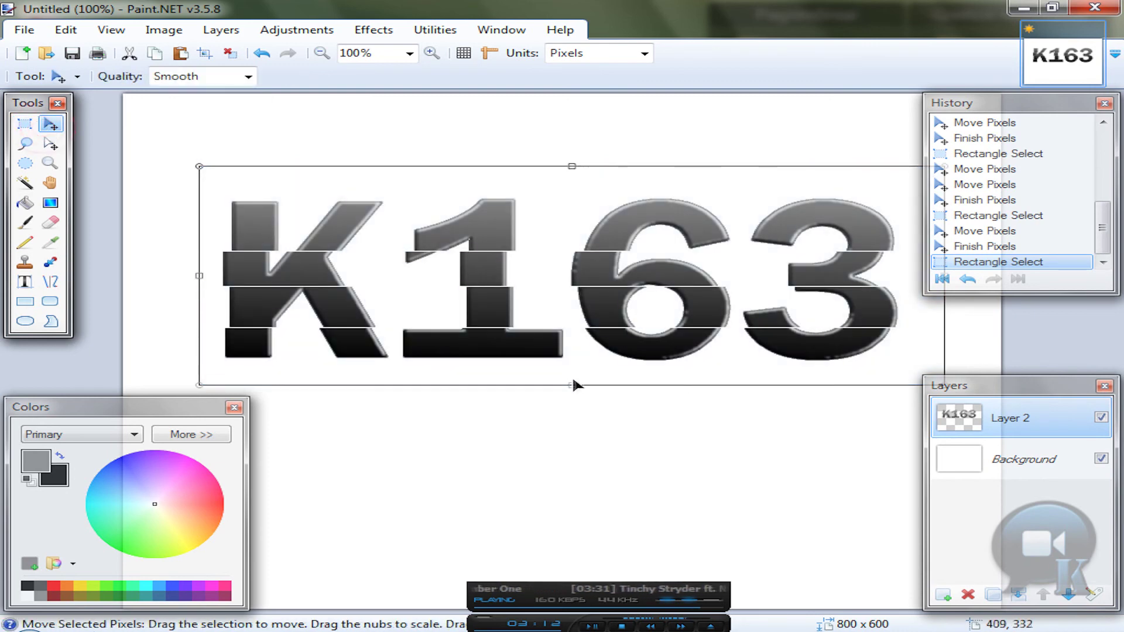
{"action": "left_click_drag", "start_coordinate": [590, 271], "coordinate": [572, 311]}
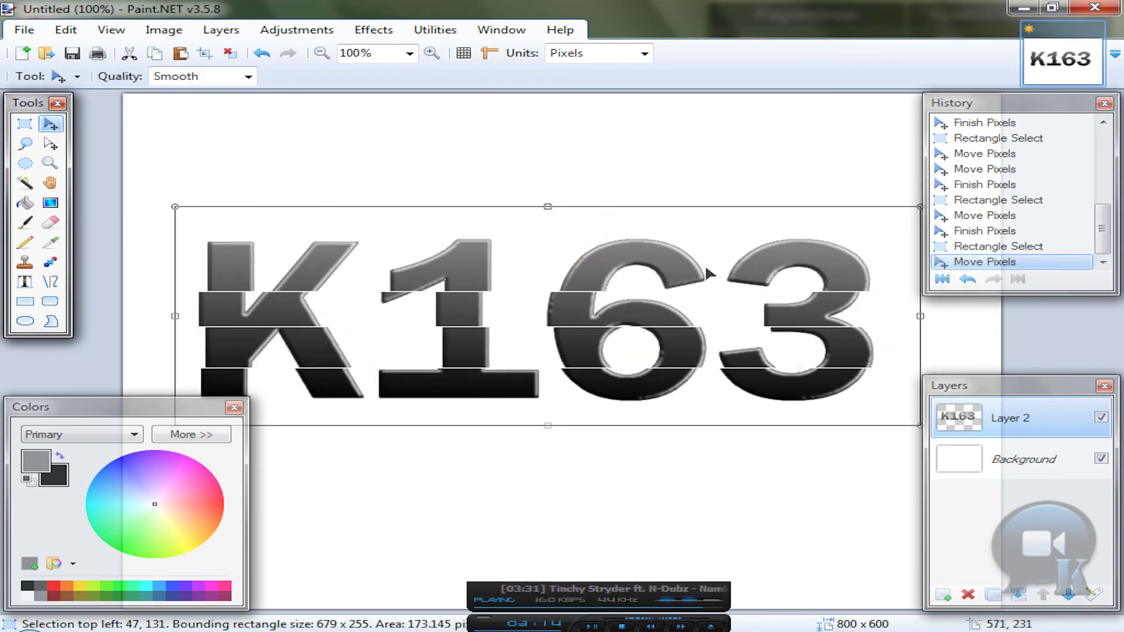
{"action": "left_click_drag", "start_coordinate": [918, 208], "coordinate": [979, 256]}
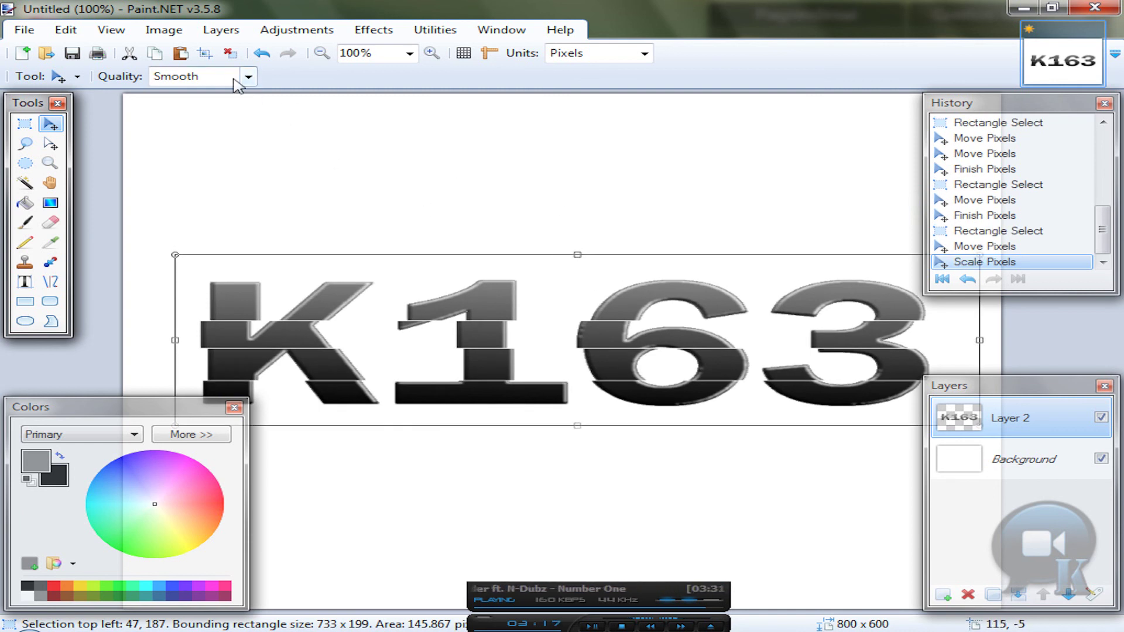
{"action": "left_click", "coordinate": [230, 56]}
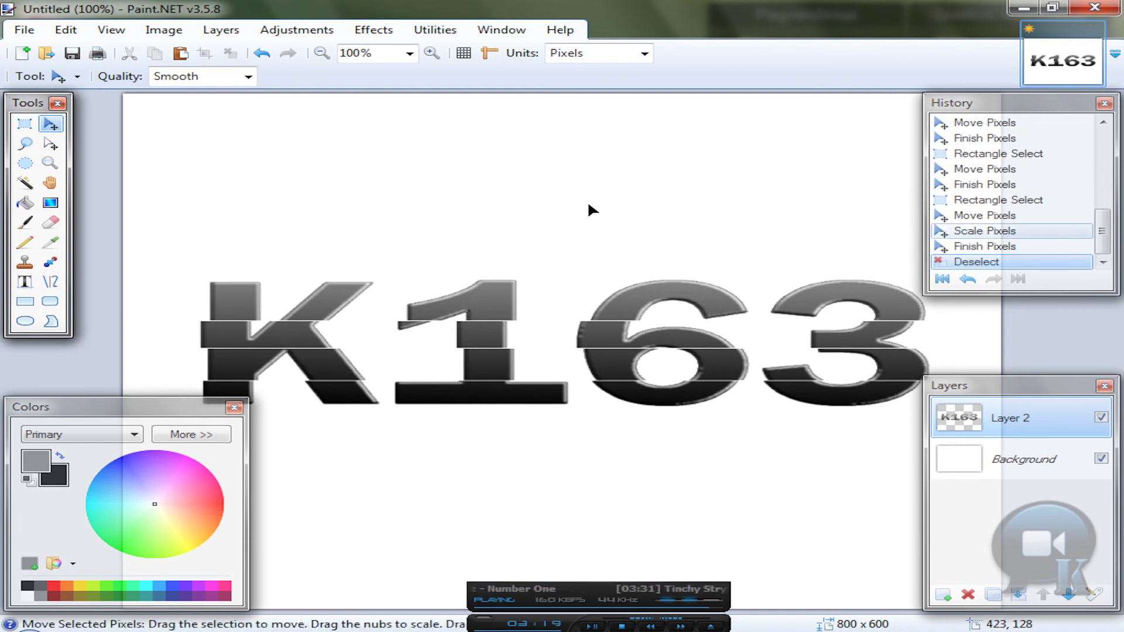